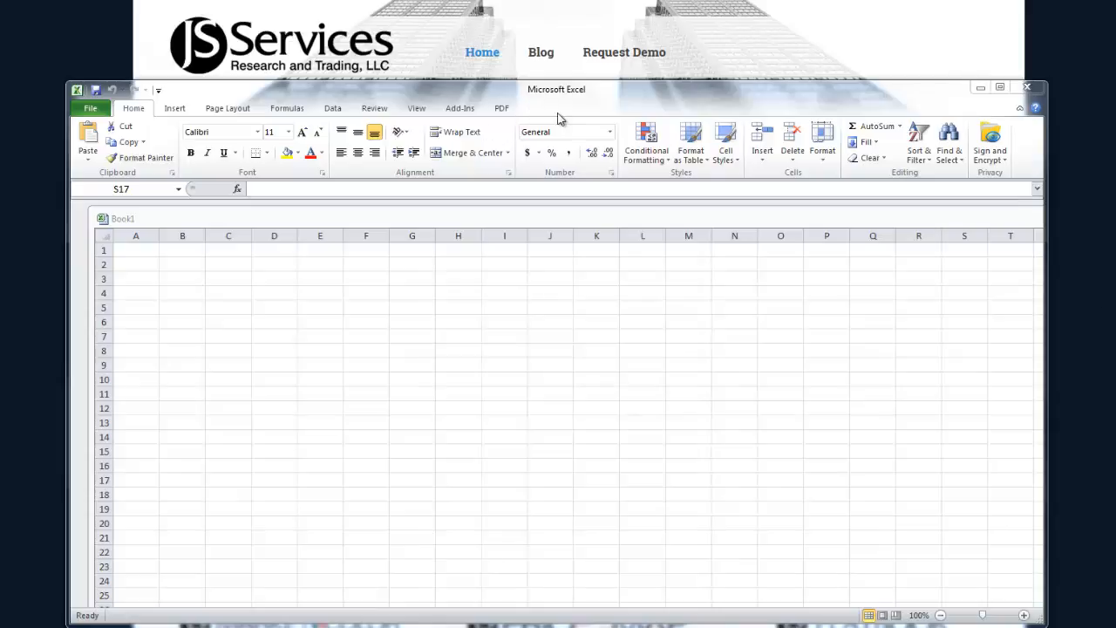
Enable the JSSheet COM add-in through the program's add-in options.
click(91, 112)
click(91, 110)
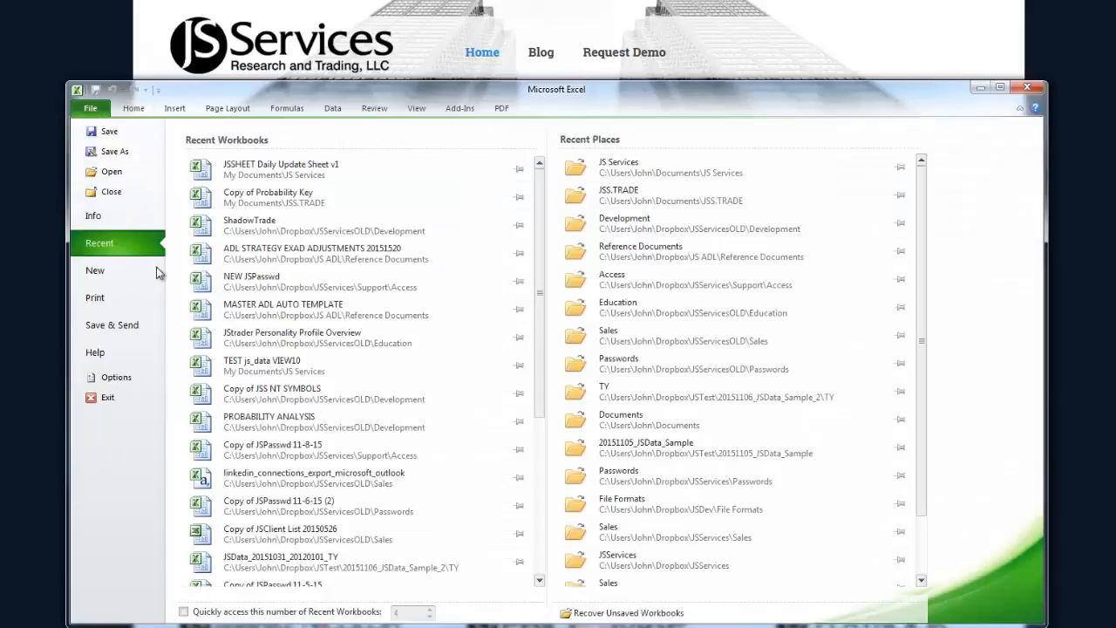
click(119, 376)
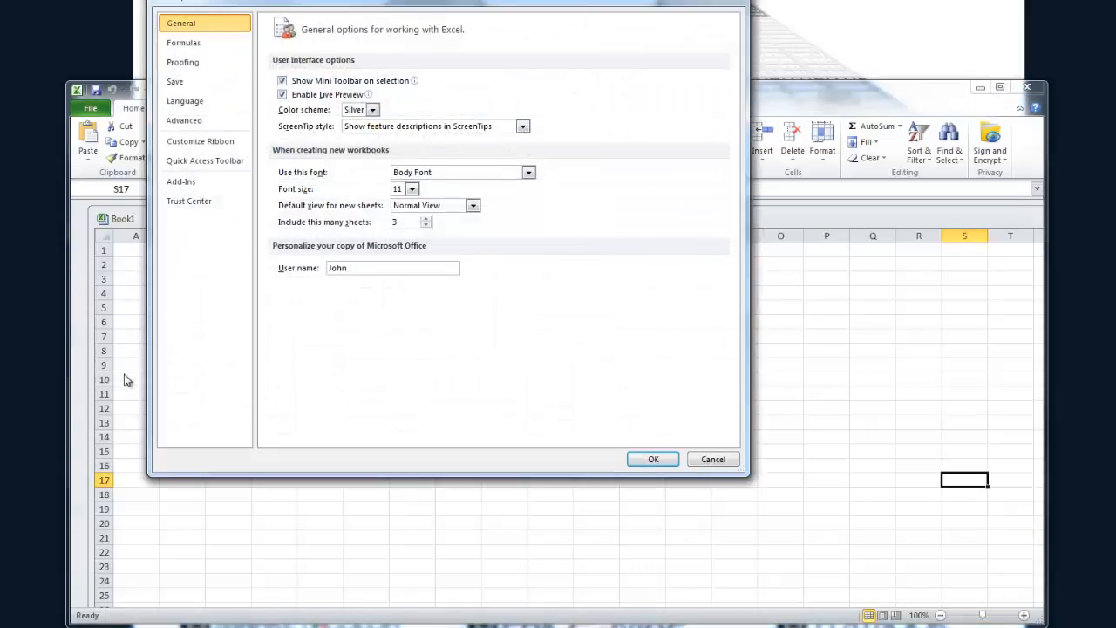
click(183, 190)
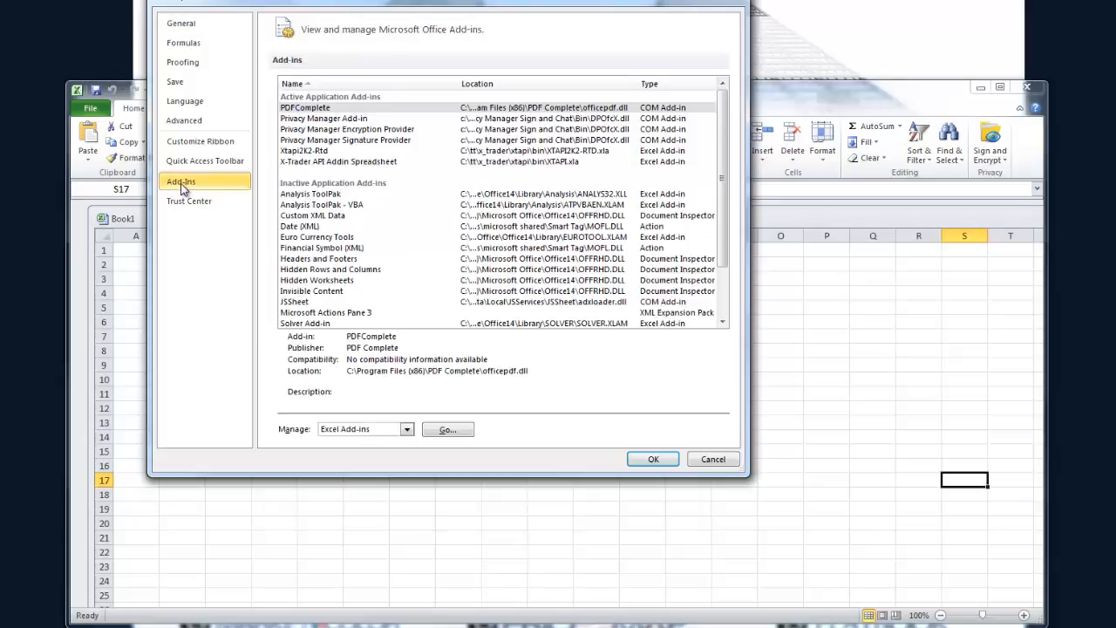
click(407, 432)
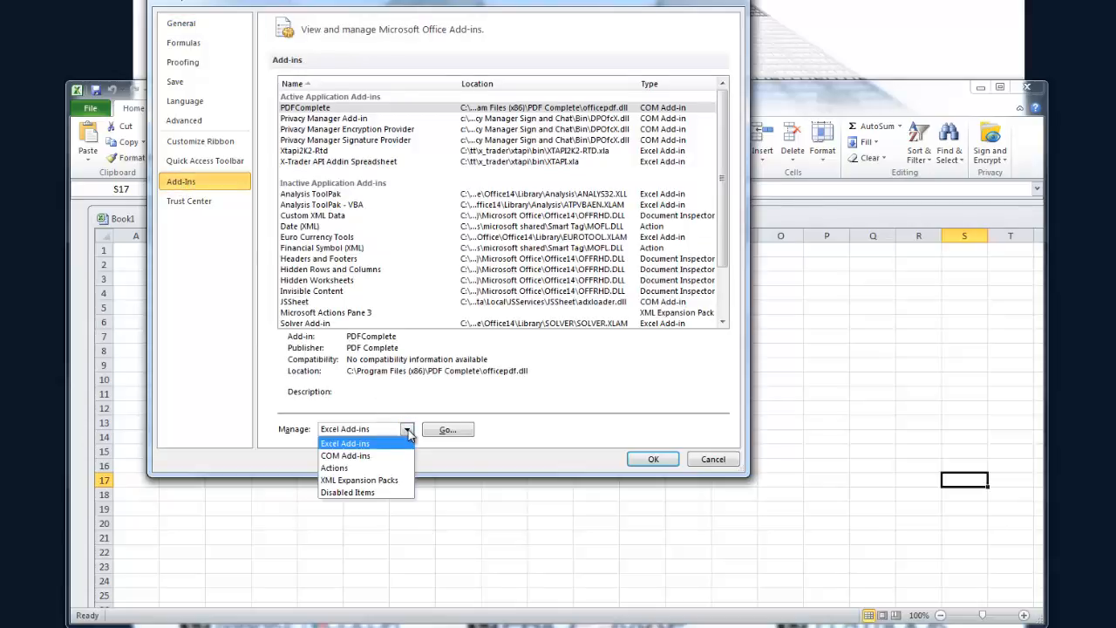
click(363, 456)
click(444, 429)
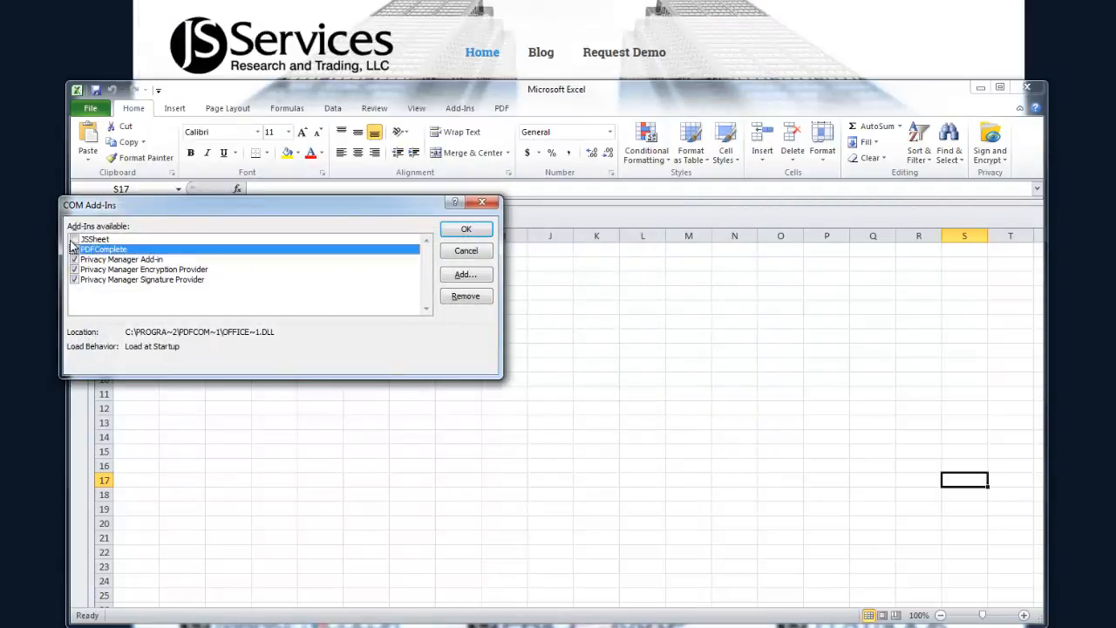
click(74, 239)
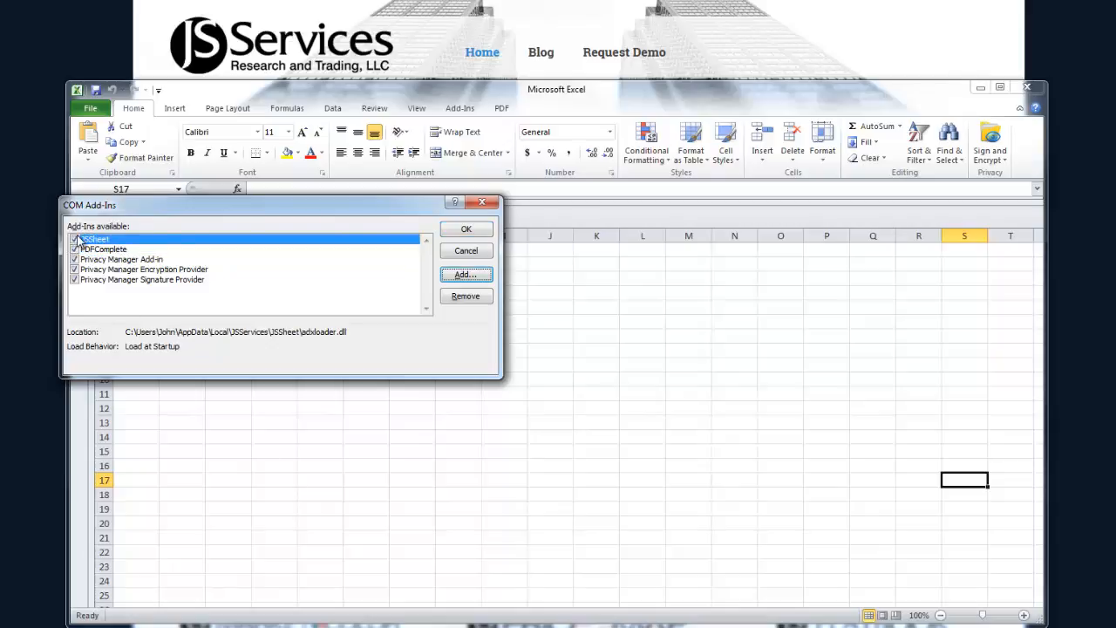
click(467, 229)
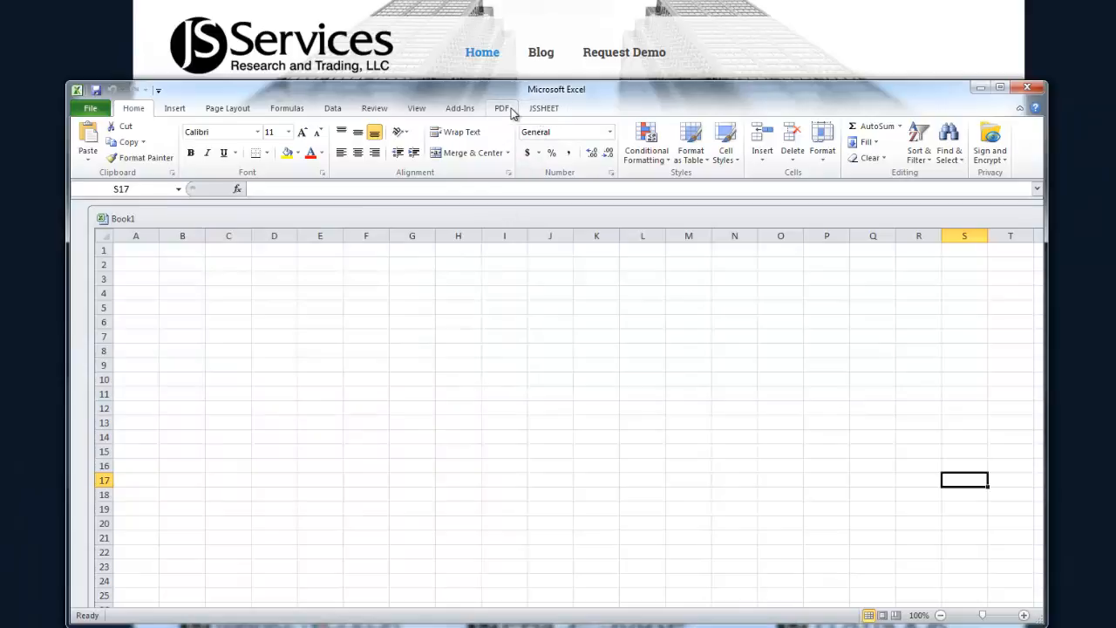
Create a new JSSheet base page in the blank workbook, logging in with the prefilled credentials.
click(543, 107)
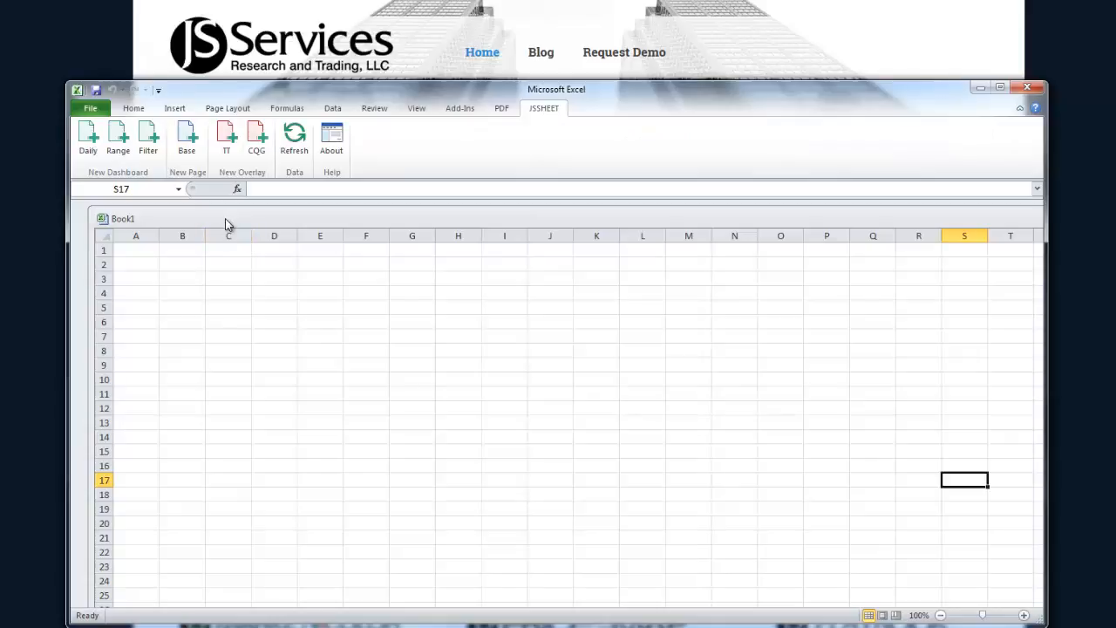
click(188, 150)
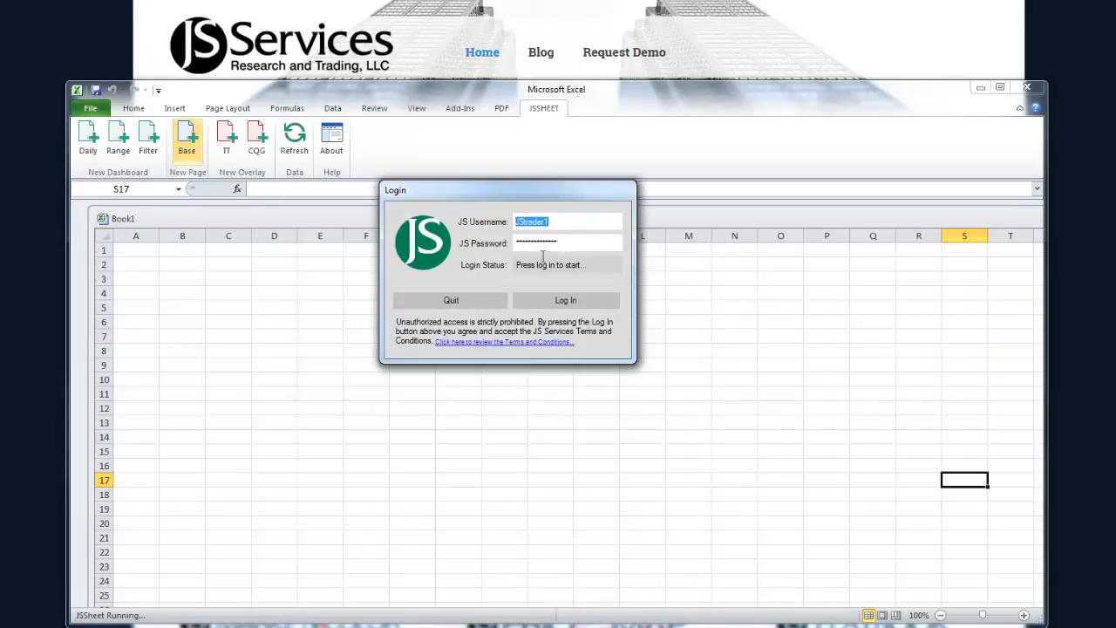
click(559, 305)
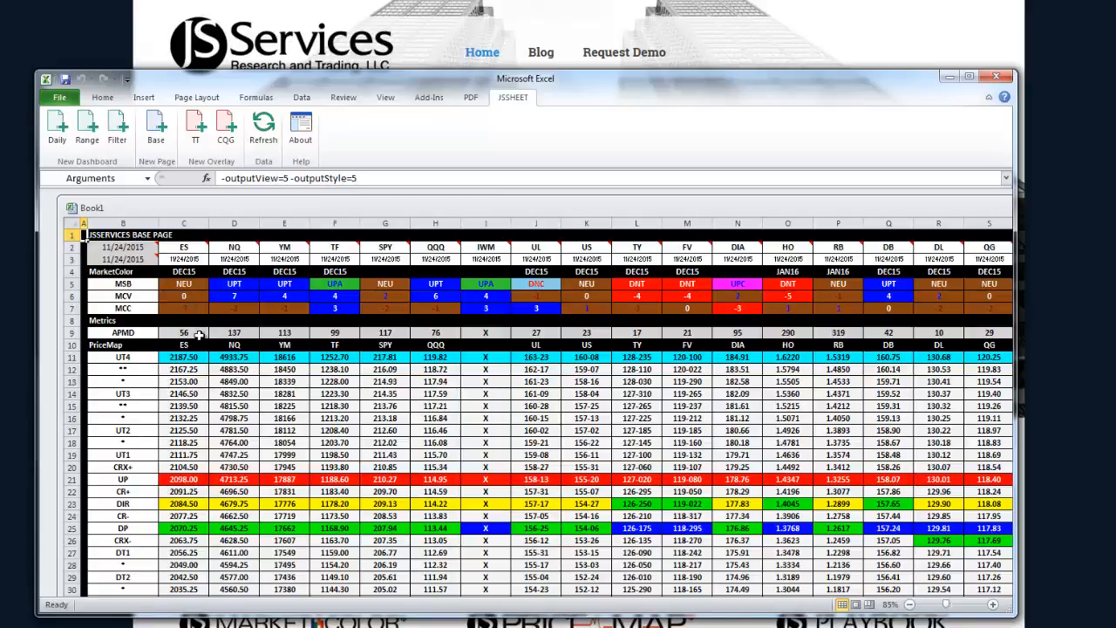
Look through the base page's MarketColor and PriceMap rows and check its print view.
click(202, 406)
scroll(203, 410, down, 2)
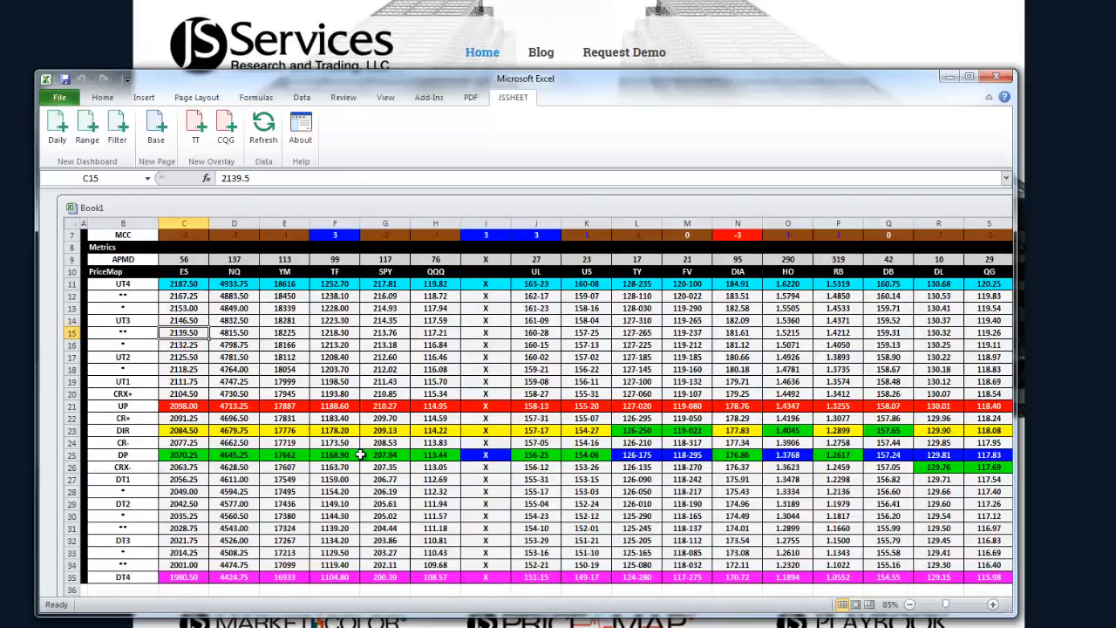
scroll(360, 455, up, 2)
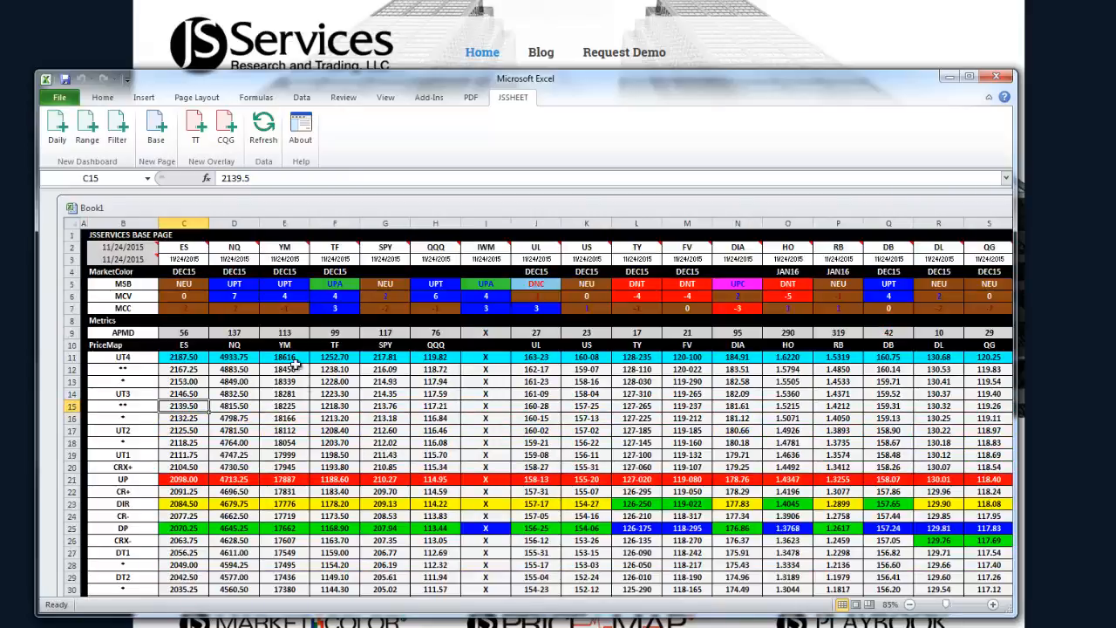
click(61, 97)
click(81, 294)
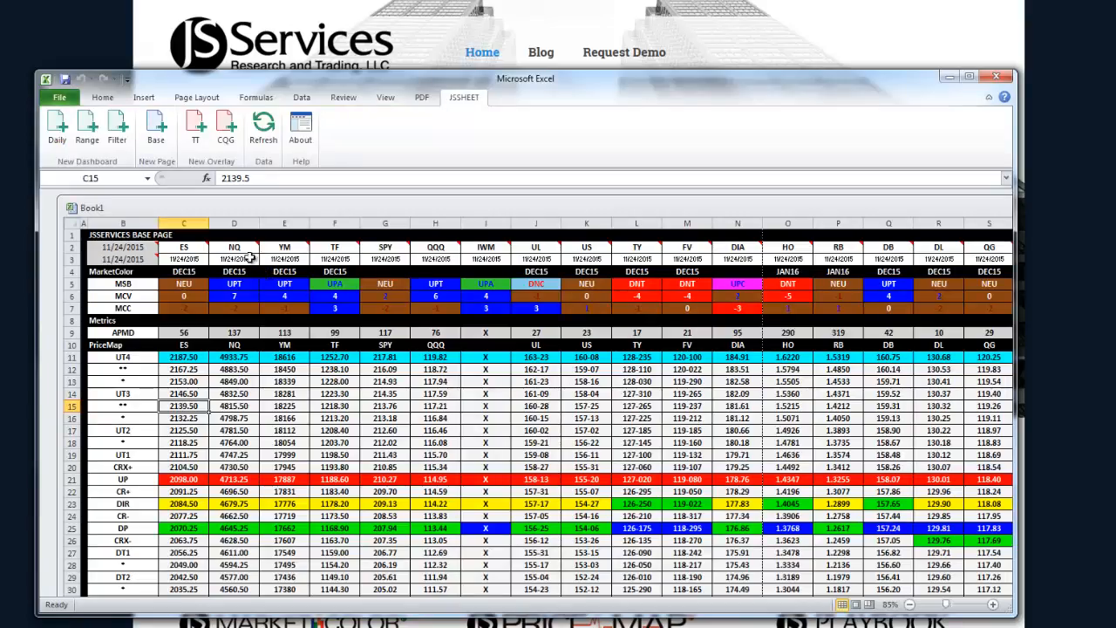
Generate a new TT overlay sheet and a new CQG overlay sheet, logging in with the prefilled credentials.
click(195, 129)
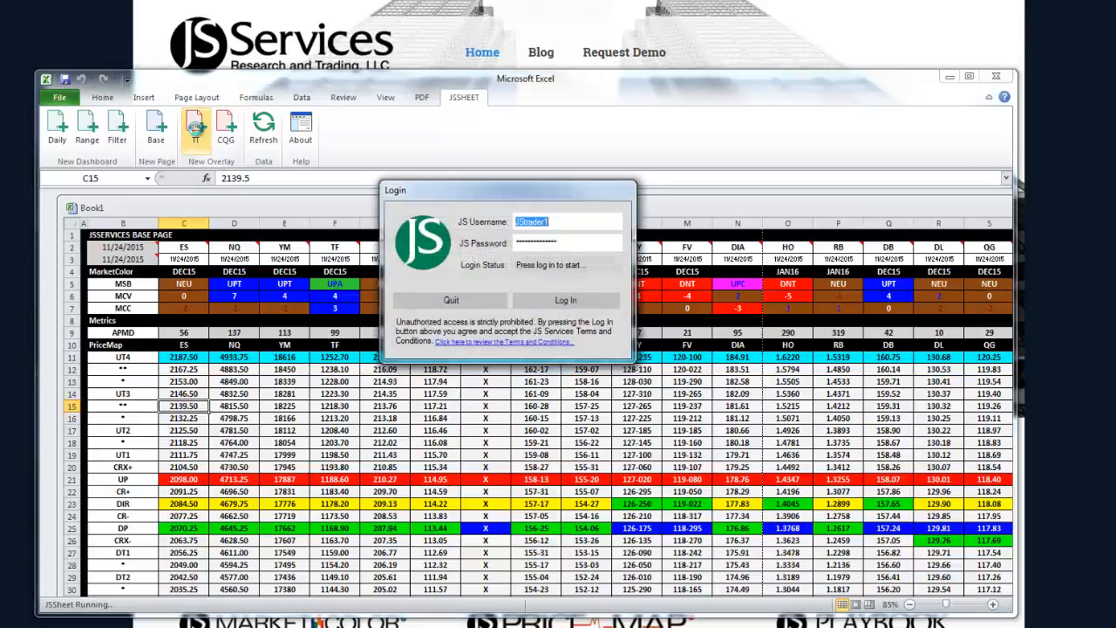
click(593, 304)
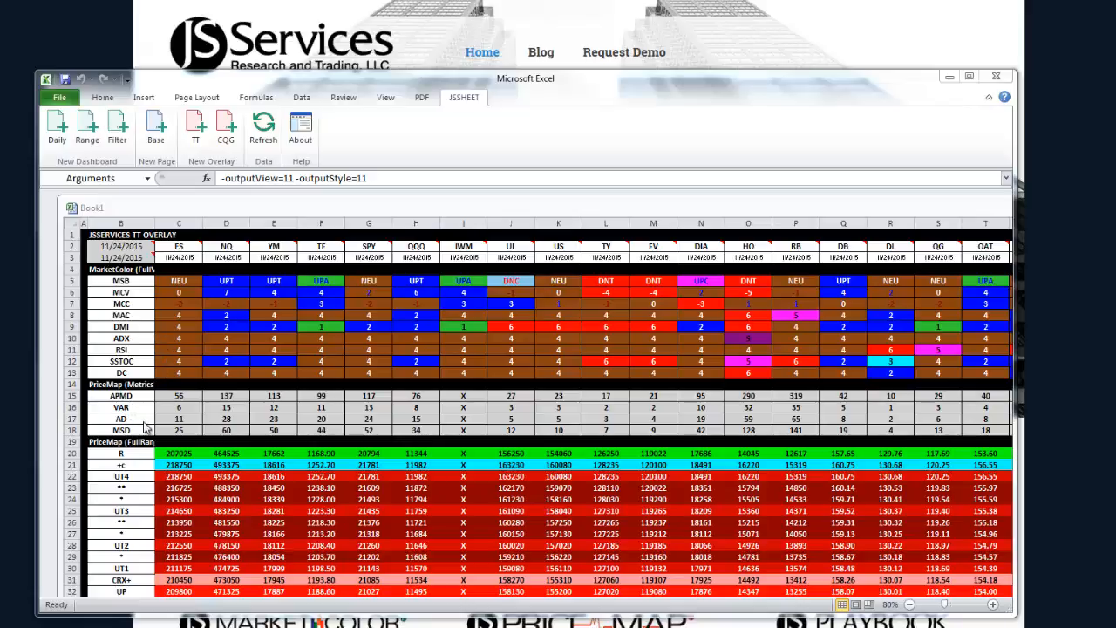
click(225, 131)
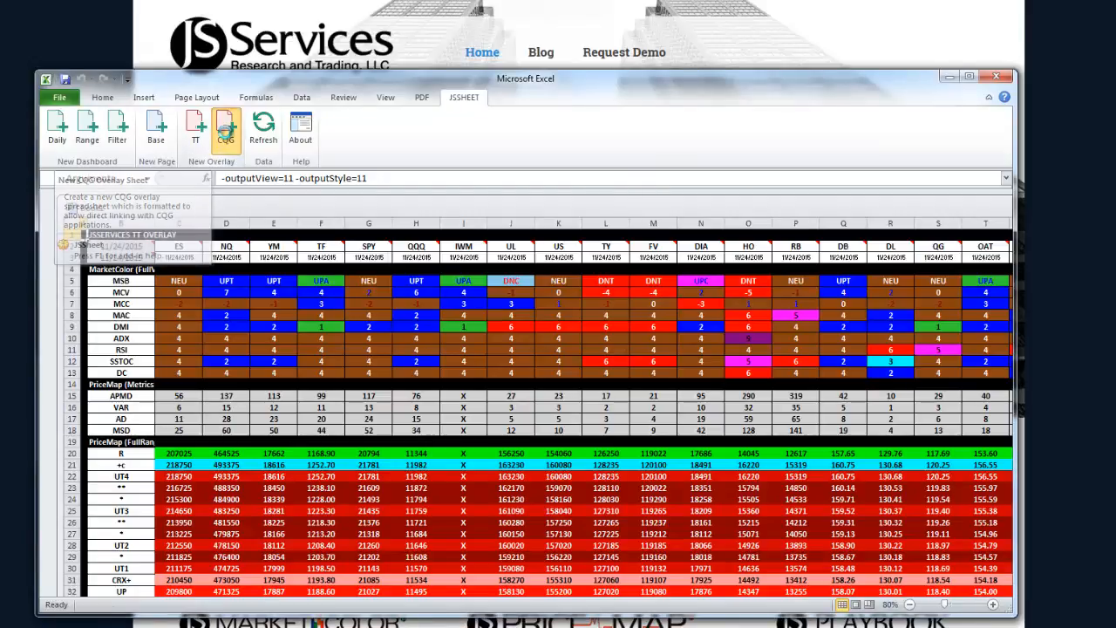
click(591, 301)
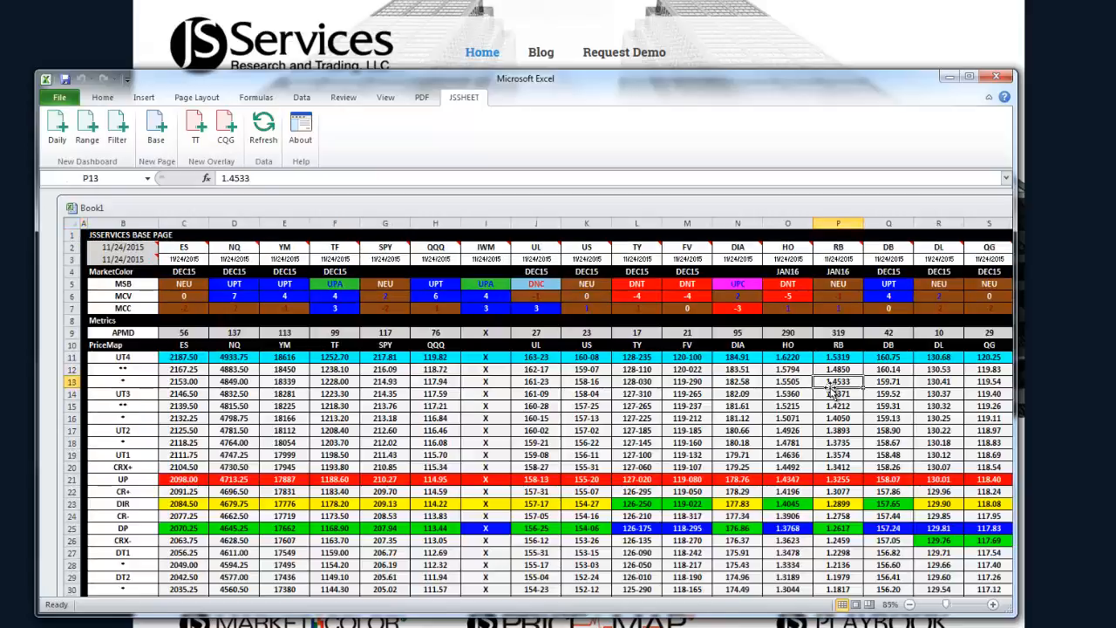
Examine the base page's symbol columns across the sheet, from the futures to the currency pairs and back.
key(Right)
key(Right)
key(Right)
key(Right)
key(Right)
key(Right)
key(Right)
key(Right)
key(Right)
key(Right)
key(Right)
key(Right)
key(Right)
key(Right)
key(Right)
key(Right)
key(Right)
key(Right)
key(Right)
key(Right)
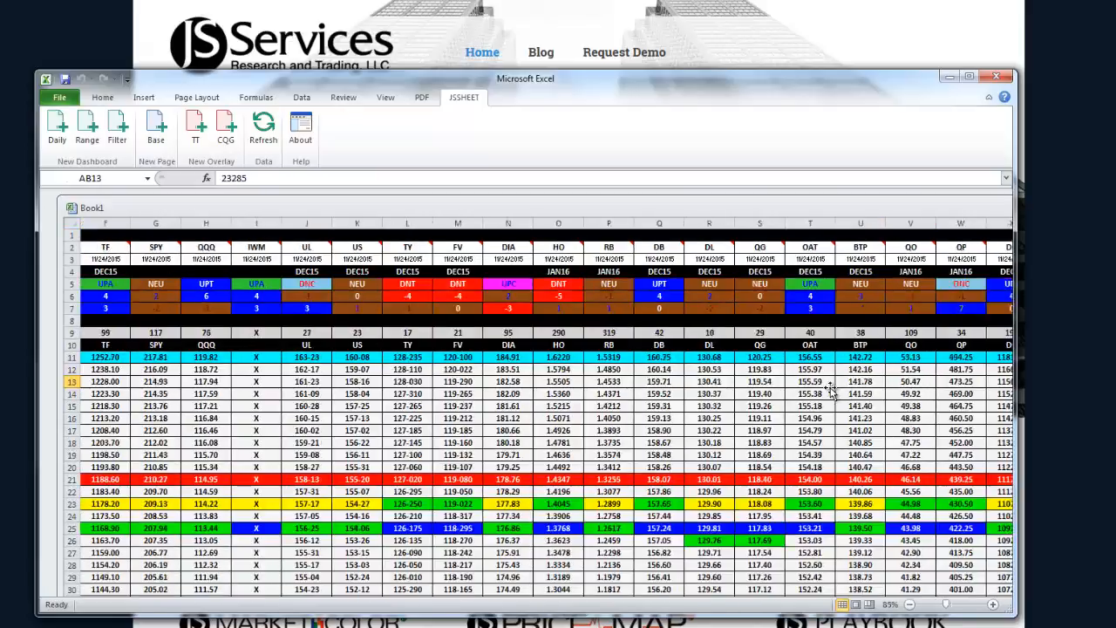
key(Right)
key(Right)
key(Right)
key(Right)
key(Right)
key(Right)
key(Right)
key(Right)
key(Right)
key(Right)
key(Right)
key(Right)
key(Right)
key(Right)
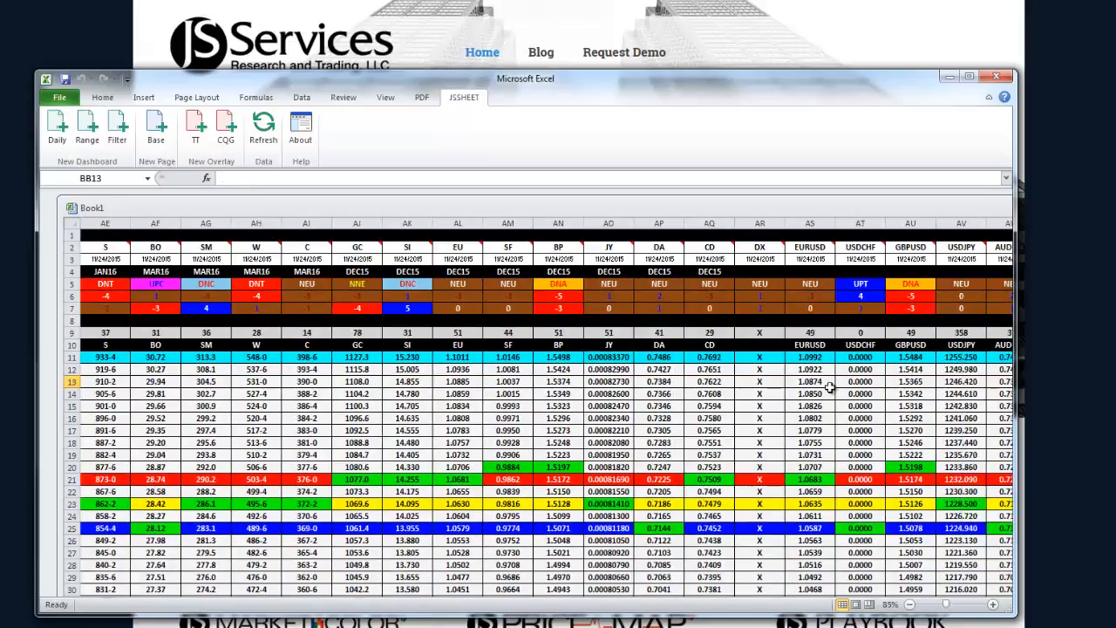
key(Right)
key(Right)
key(Right)
key(Left)
key(Left)
key(Left)
key(Left)
key(Left)
key(Left)
key(Left)
key(Left)
key(Left)
key(Left)
key(Left)
key(Left)
key(Left)
key(Left)
key(Left)
key(Left)
key(Left)
key(Left)
key(Left)
key(Left)
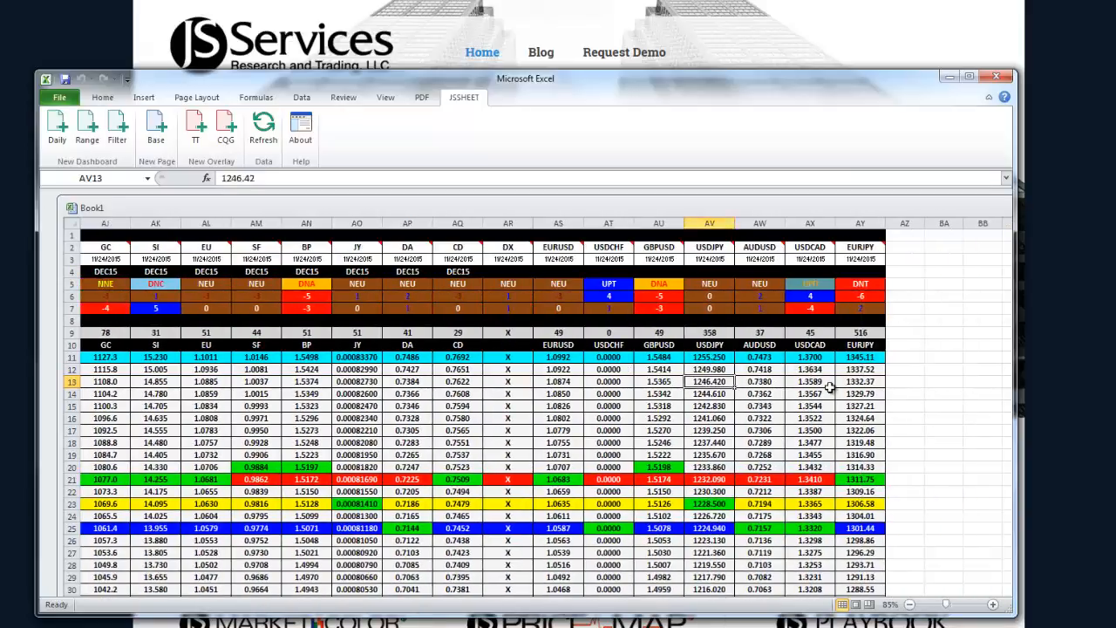
key(Left)
key(Left)
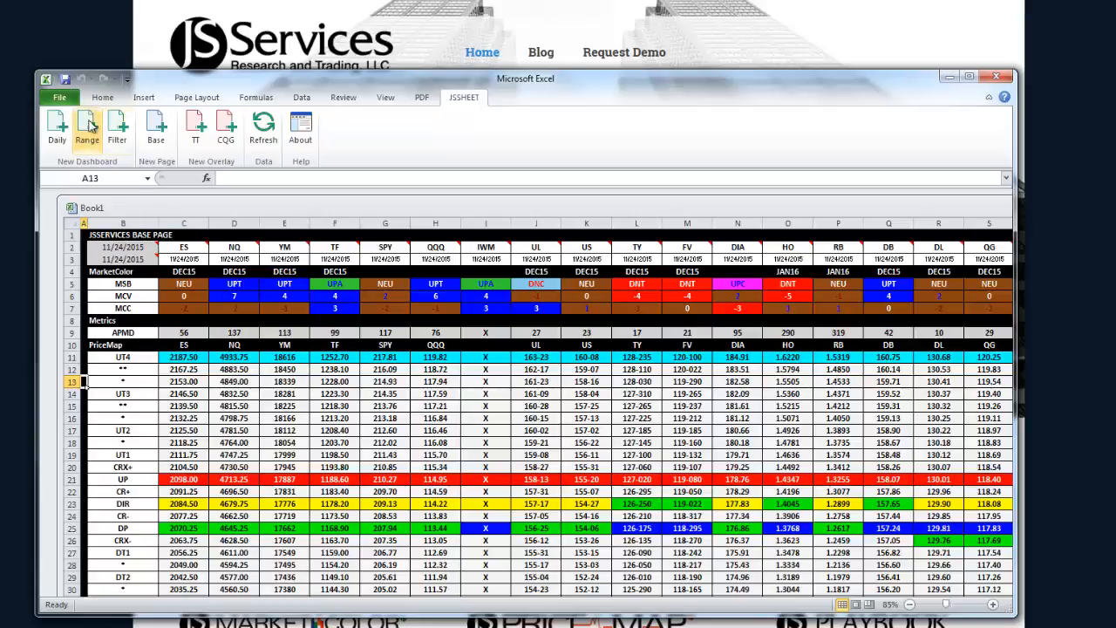
click(59, 98)
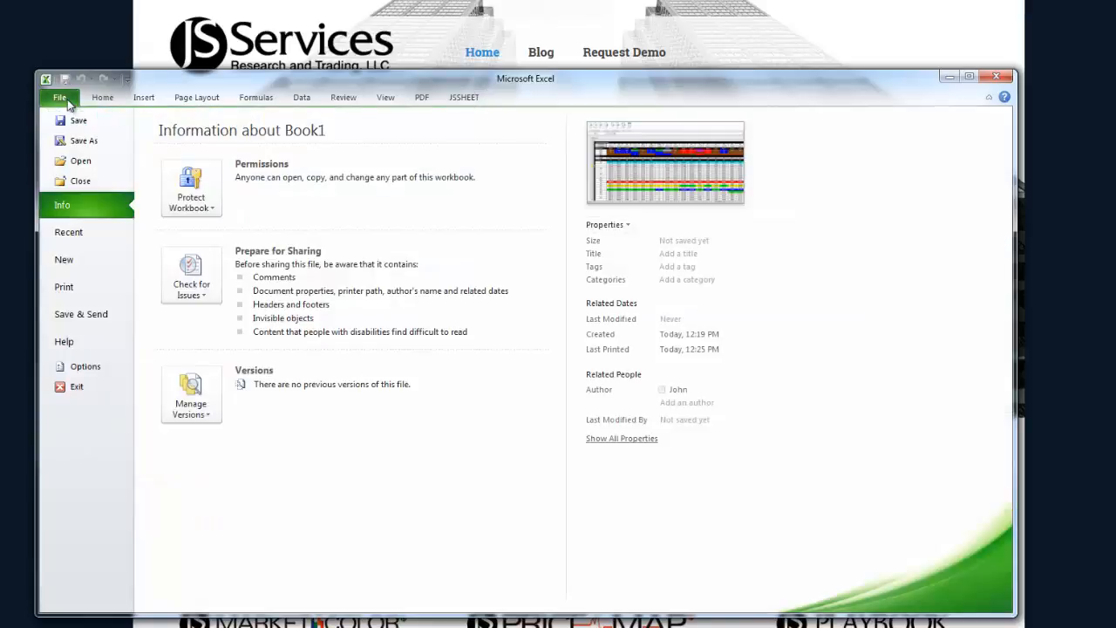
click(76, 142)
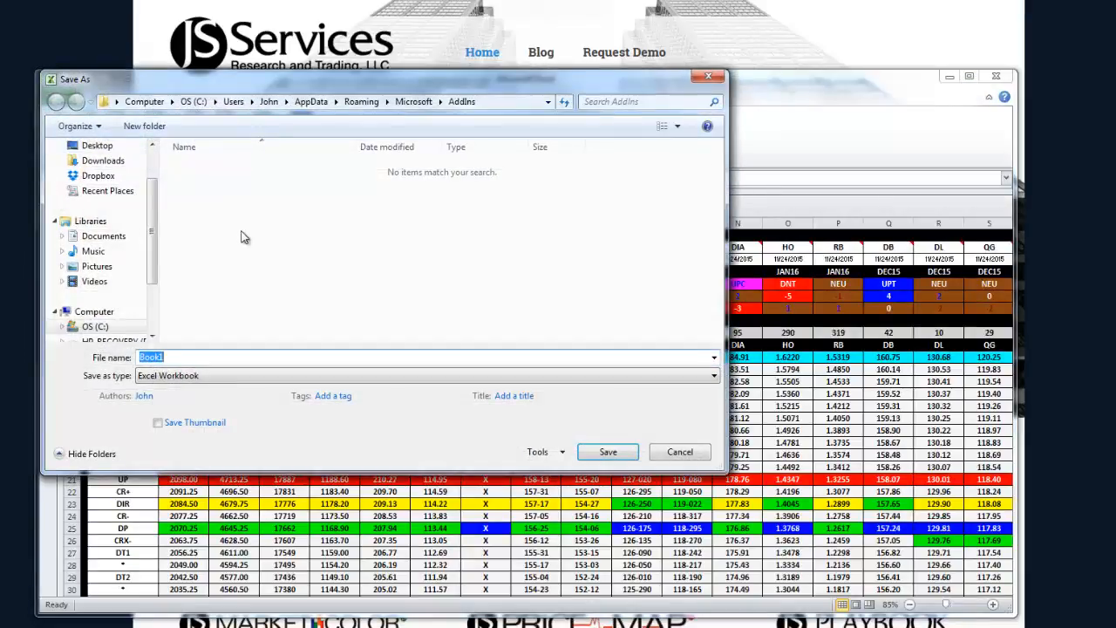
click(678, 453)
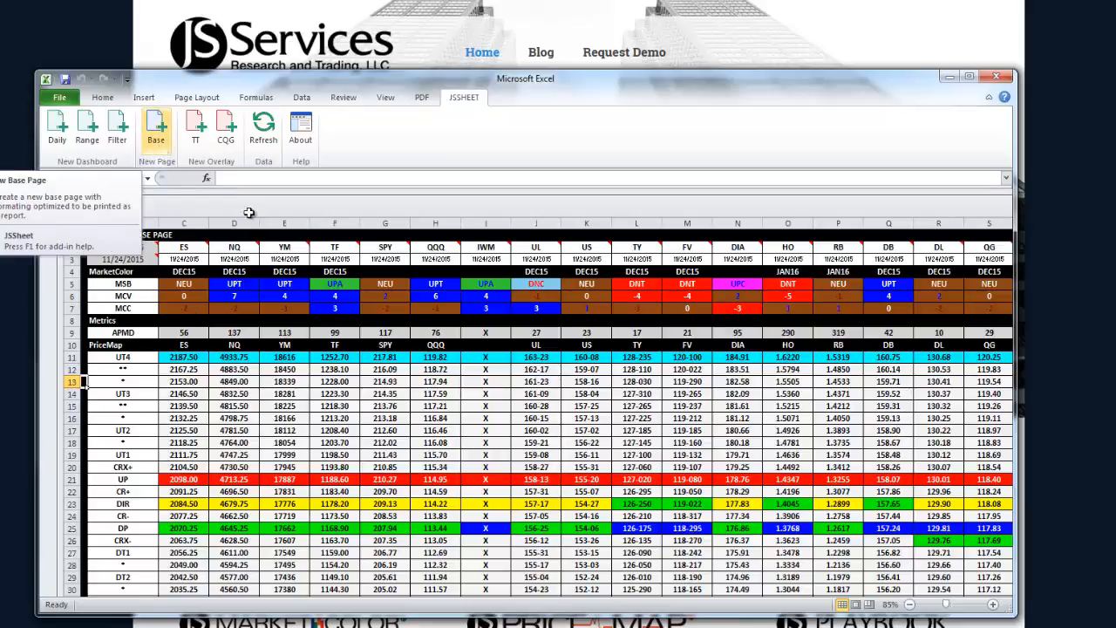
Switch to JSDesktop to view its MarketColor grid and PriceMap, and return to the Base Page workbook in Excel.
click(159, 151)
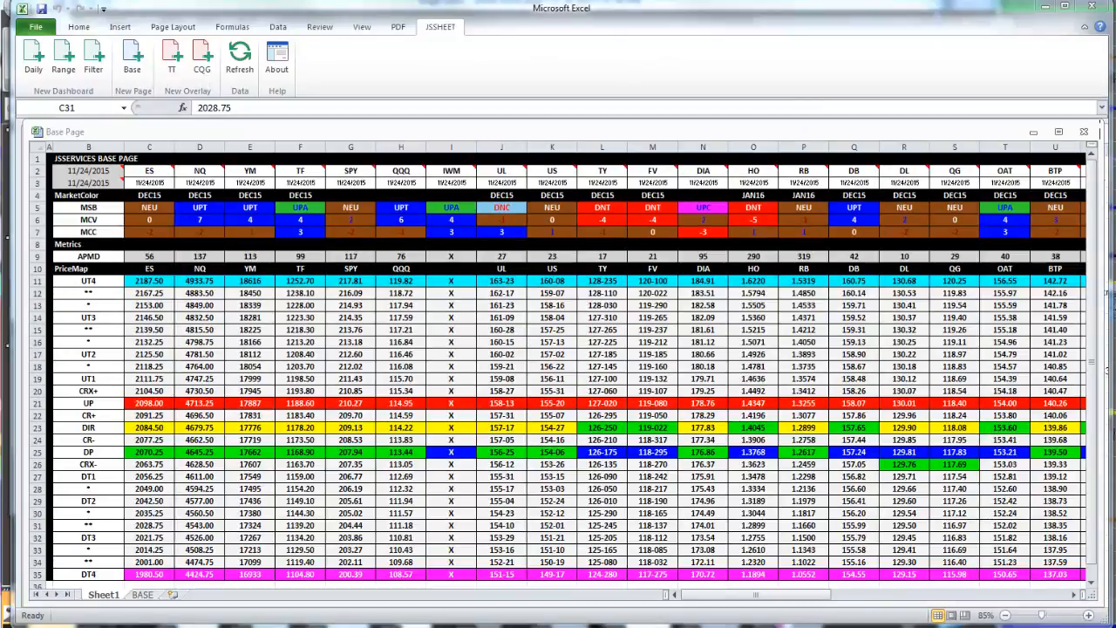
key(alt+Tab)
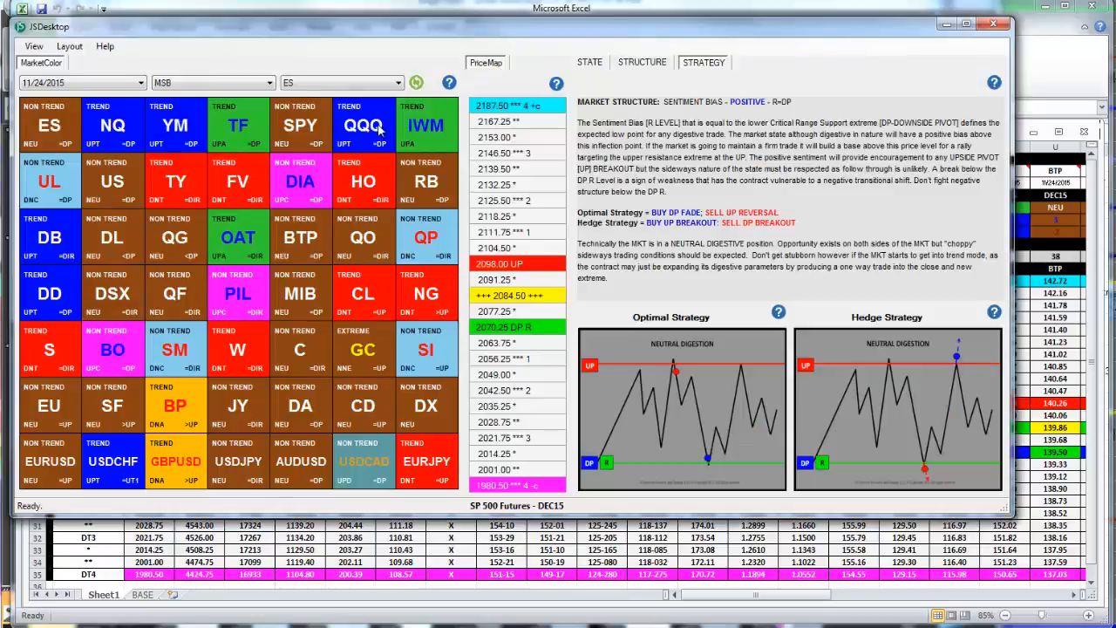
drag(397, 26, 478, 49)
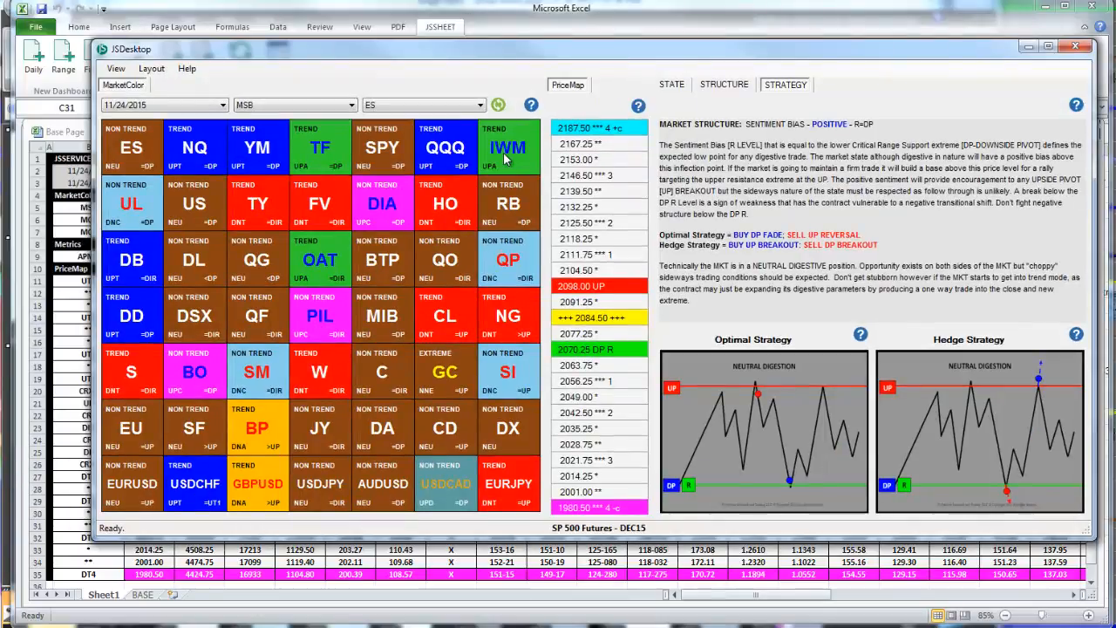
key(alt+Tab)
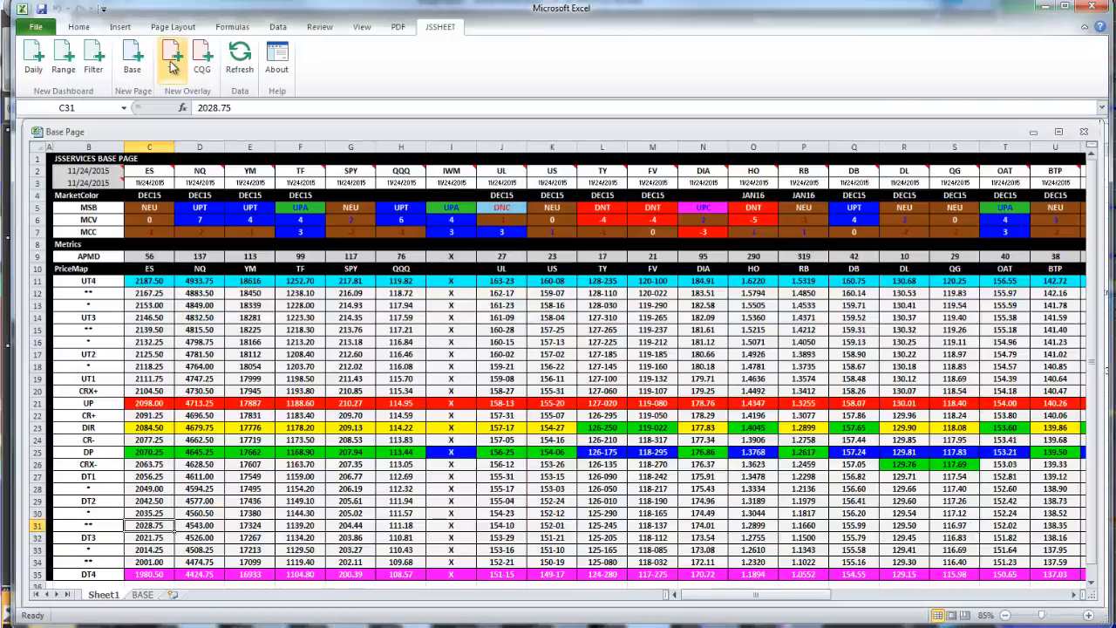
Add a new TT overlay sheet to the Base Page workbook, logging in with the prefilled credentials.
click(172, 63)
click(565, 300)
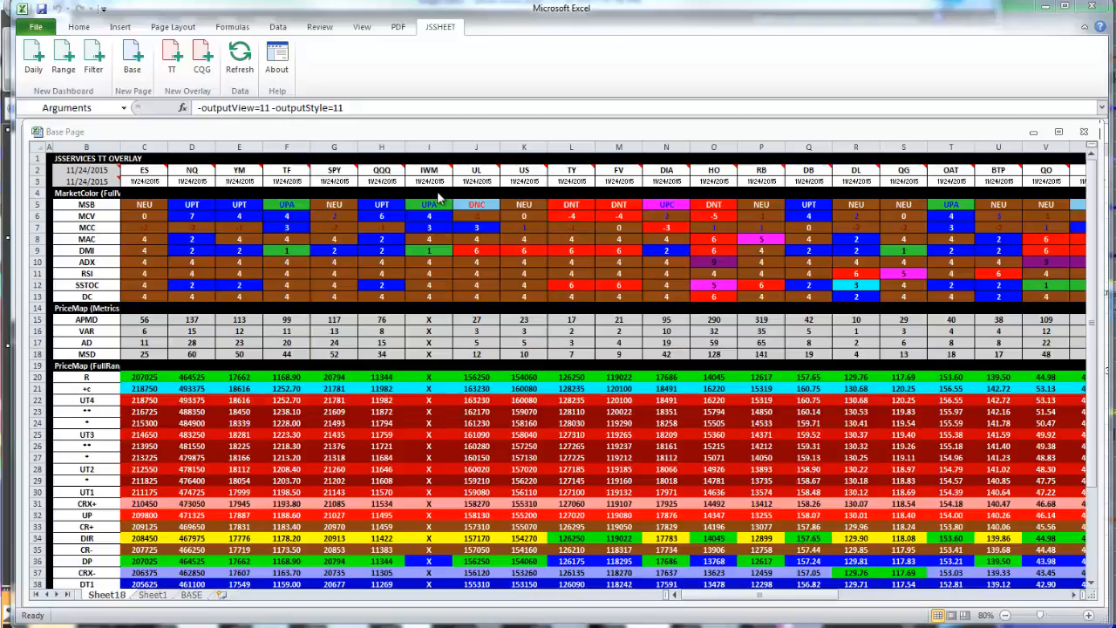
Insert a blank worksheet in front of the BASE sheet and rename it NEW.
right_click(189, 598)
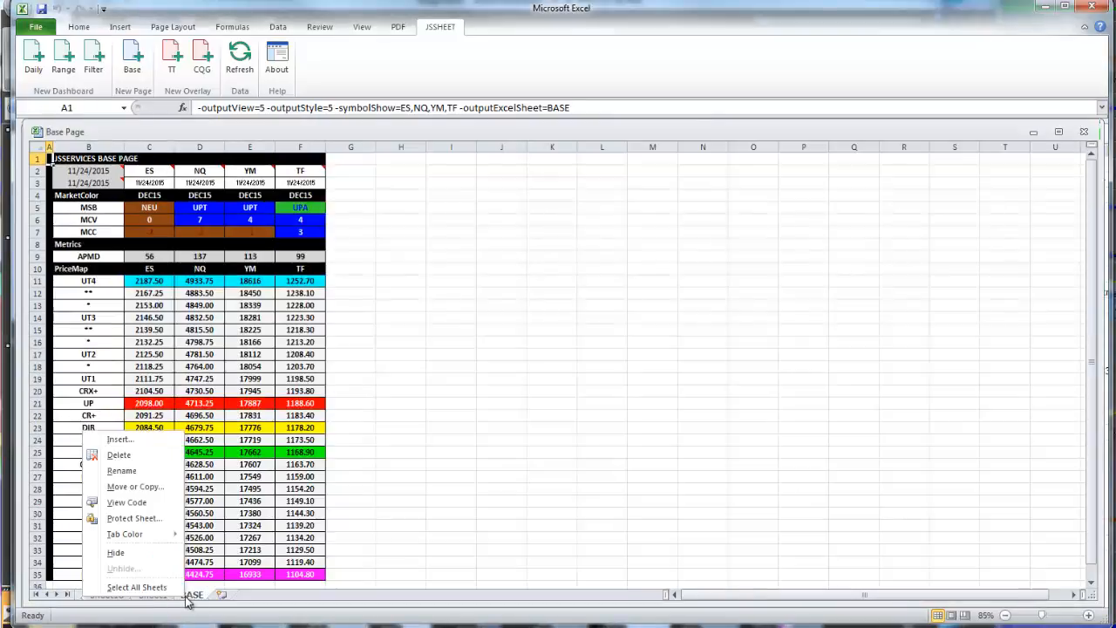
click(120, 438)
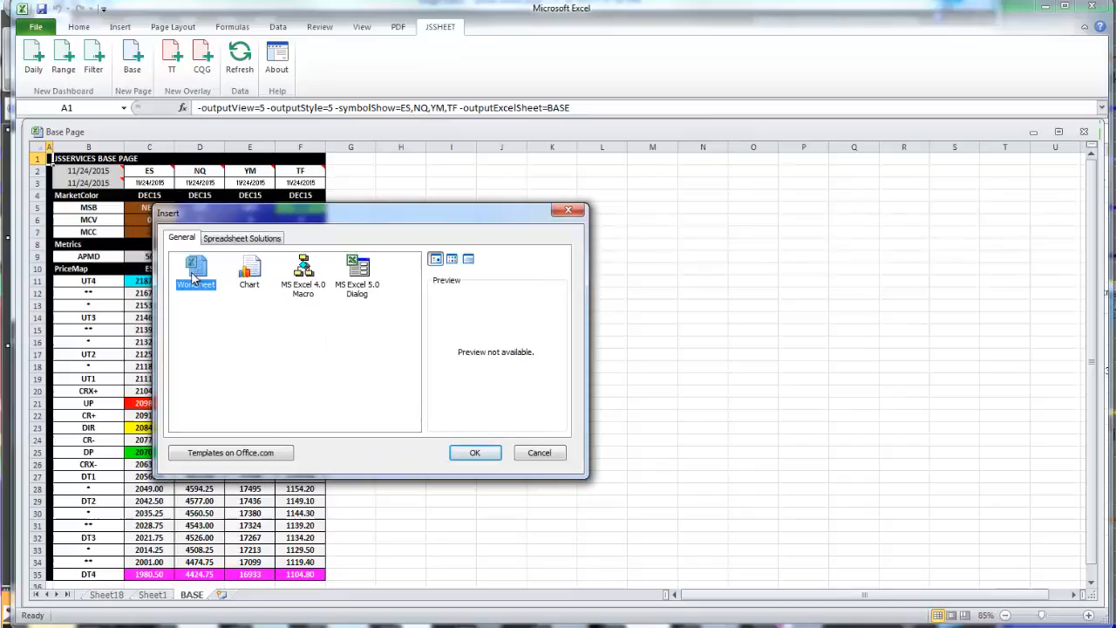
click(471, 452)
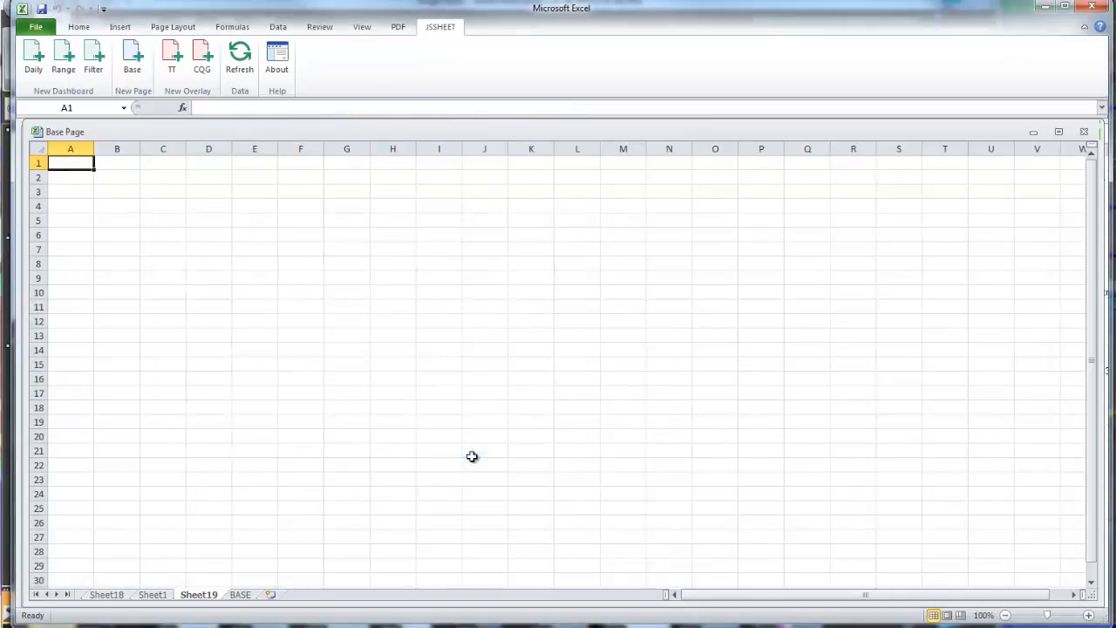
right_click(201, 598)
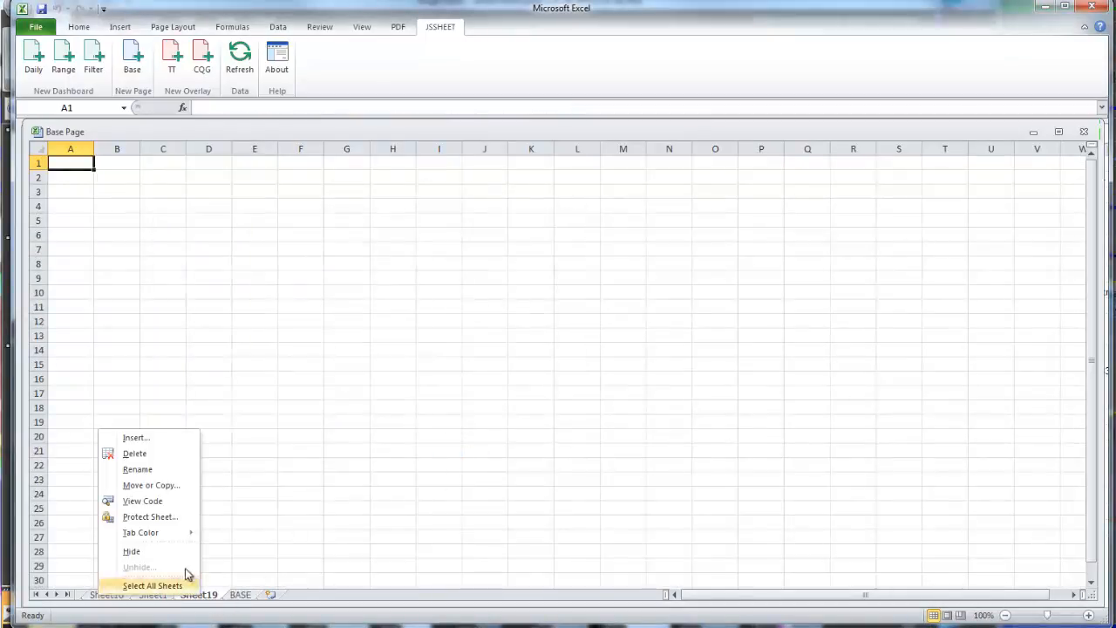
click(139, 469)
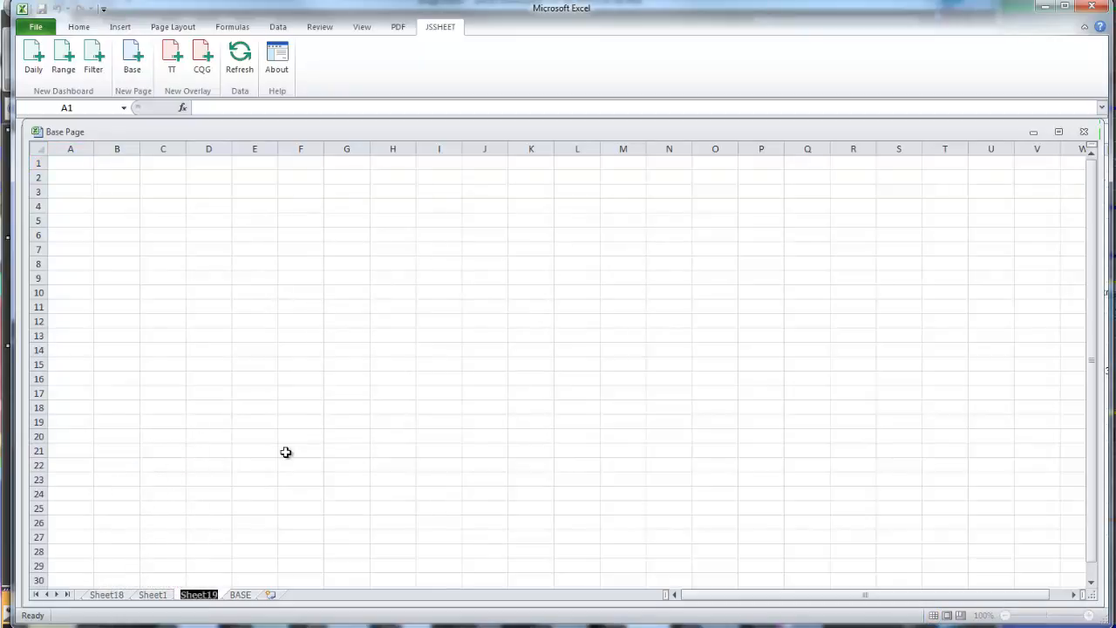
text(NEW)
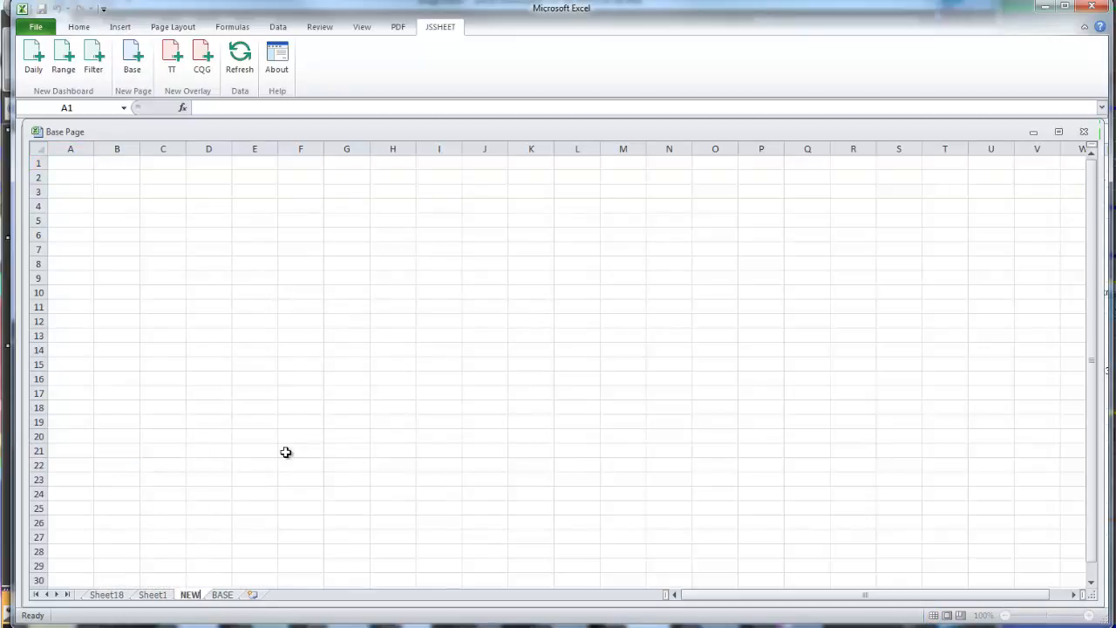
click(346, 435)
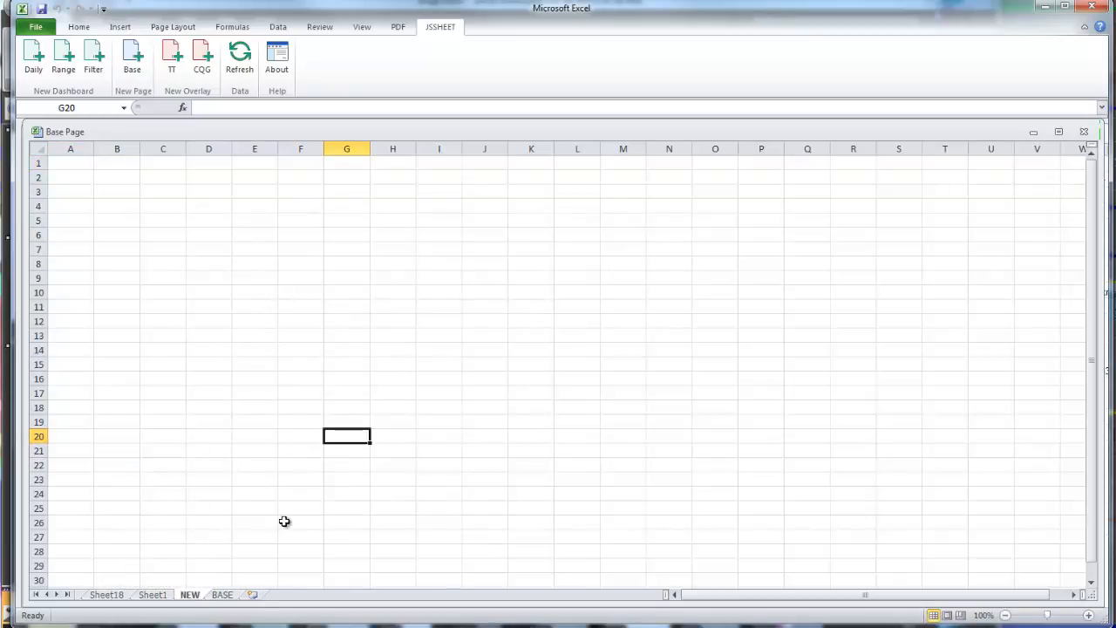
Show the BASE sheet, run jsget -help in the Command Prompt to review the symbol and output arguments, and close the prompt.
click(223, 594)
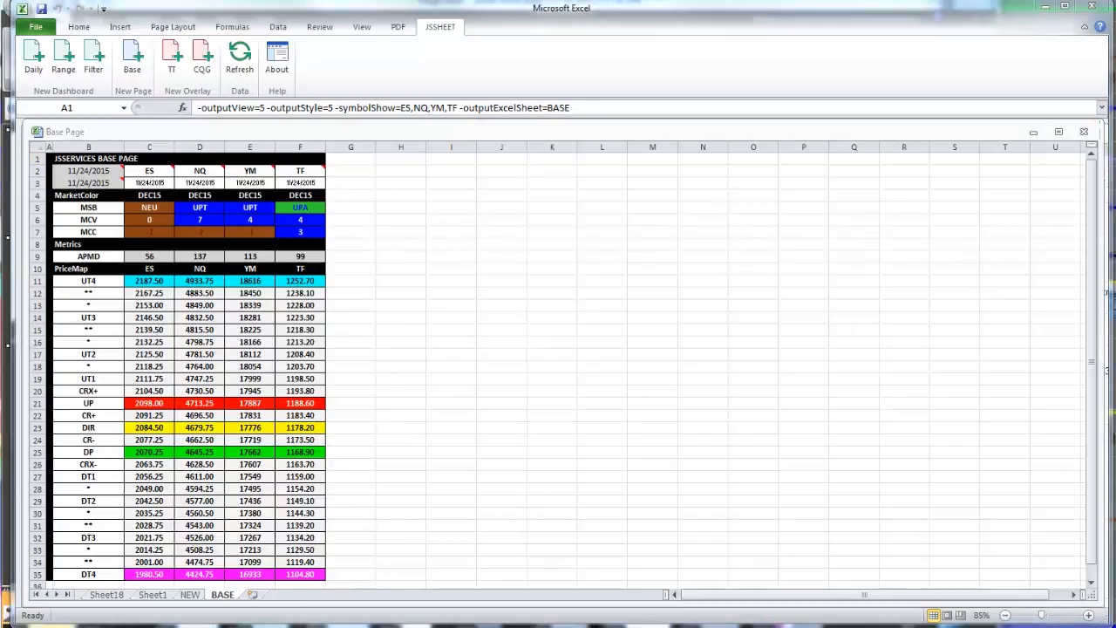
drag(2, 66, 452, 71)
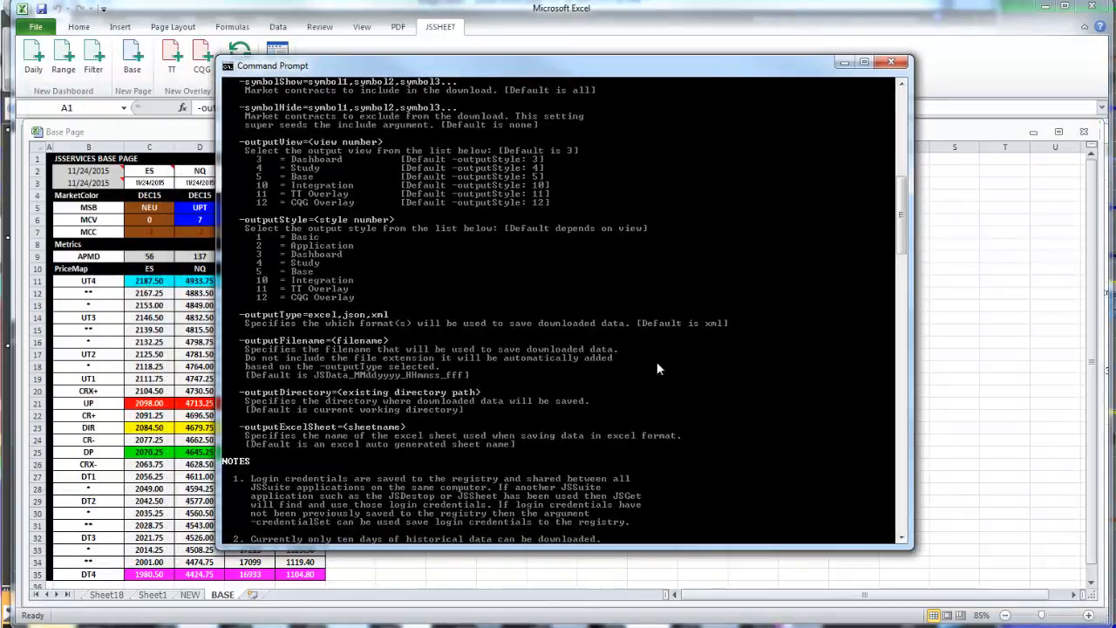
scroll(656, 357, up, 6)
scroll(654, 351, down, 5)
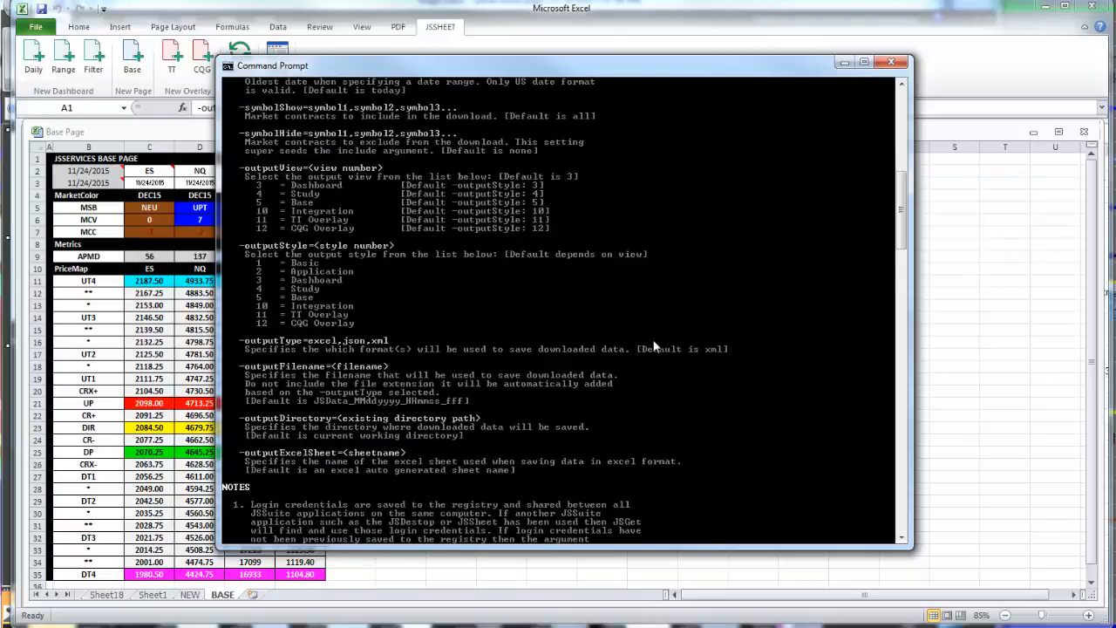
scroll(654, 347, down, 13)
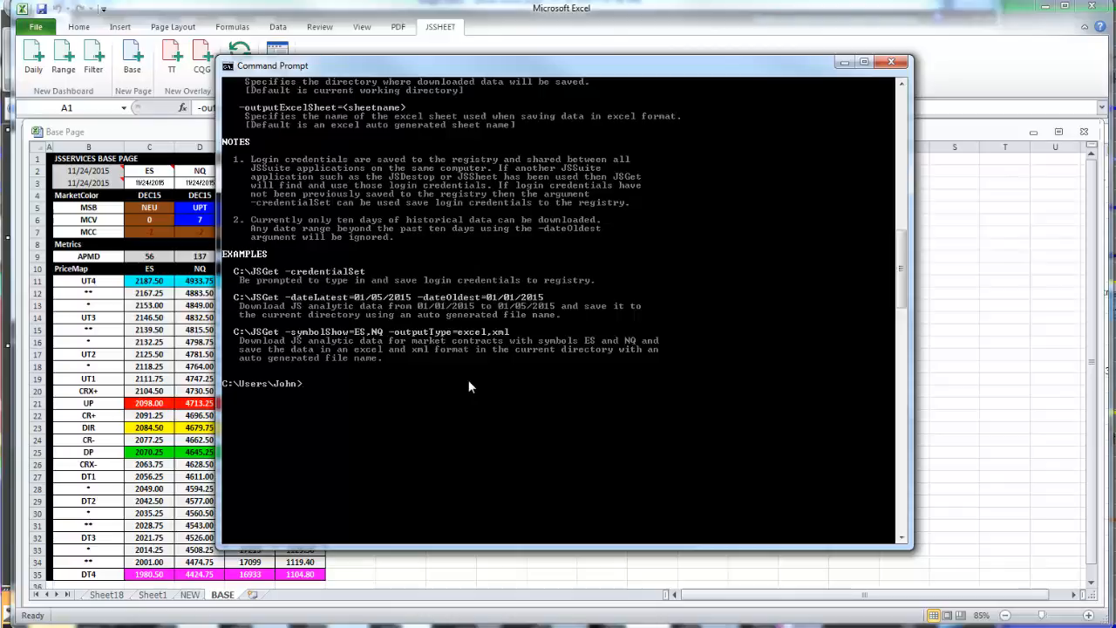
text(jsget -help)
key(Return)
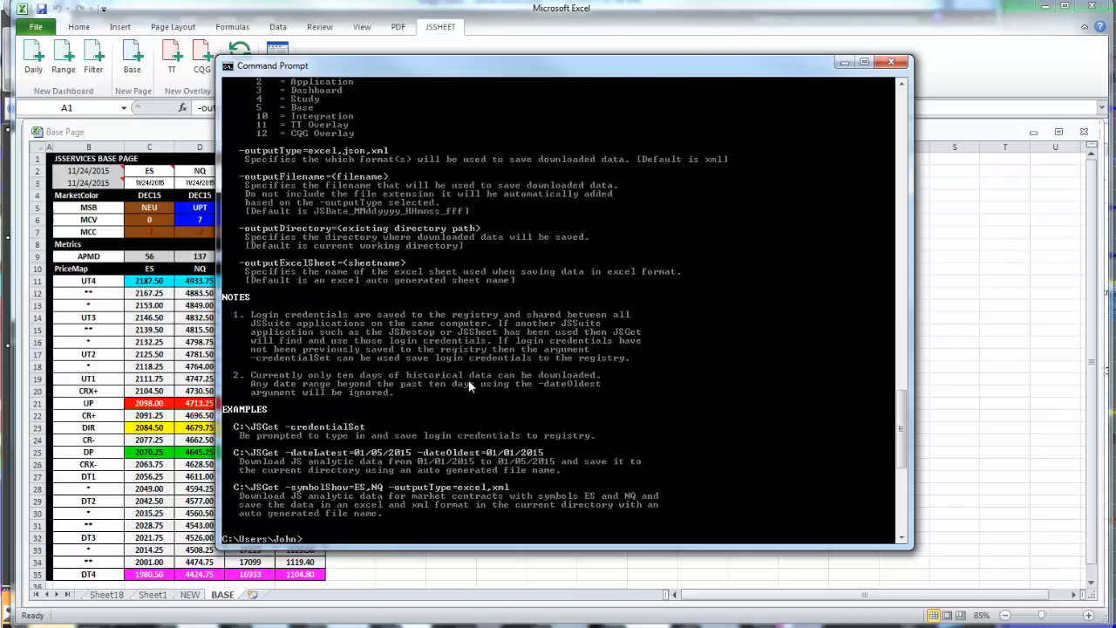
scroll(445, 355, up, 13)
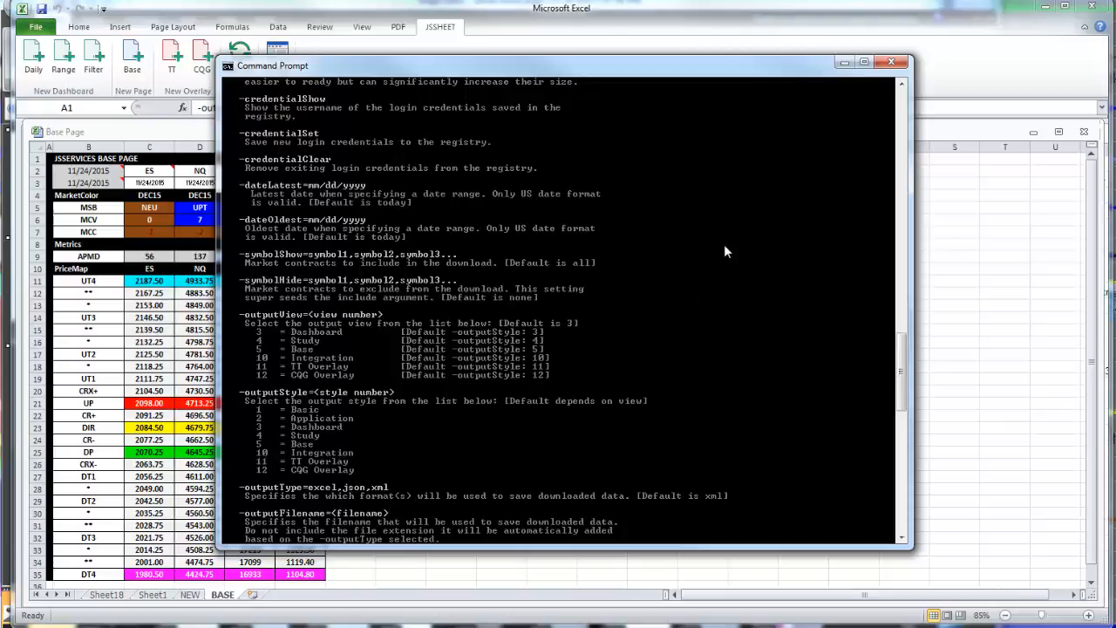
click(891, 62)
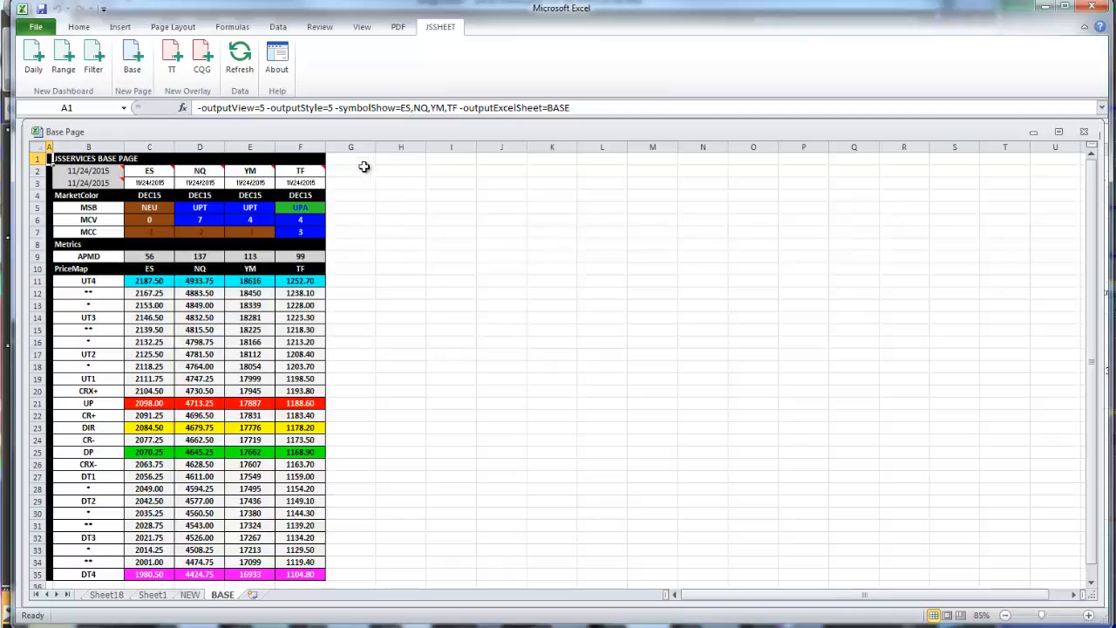
Inspect the arguments in cell A1 of Sheet1 and Sheet18, comparing them with the view and style numbers in the JSGet help.
click(154, 596)
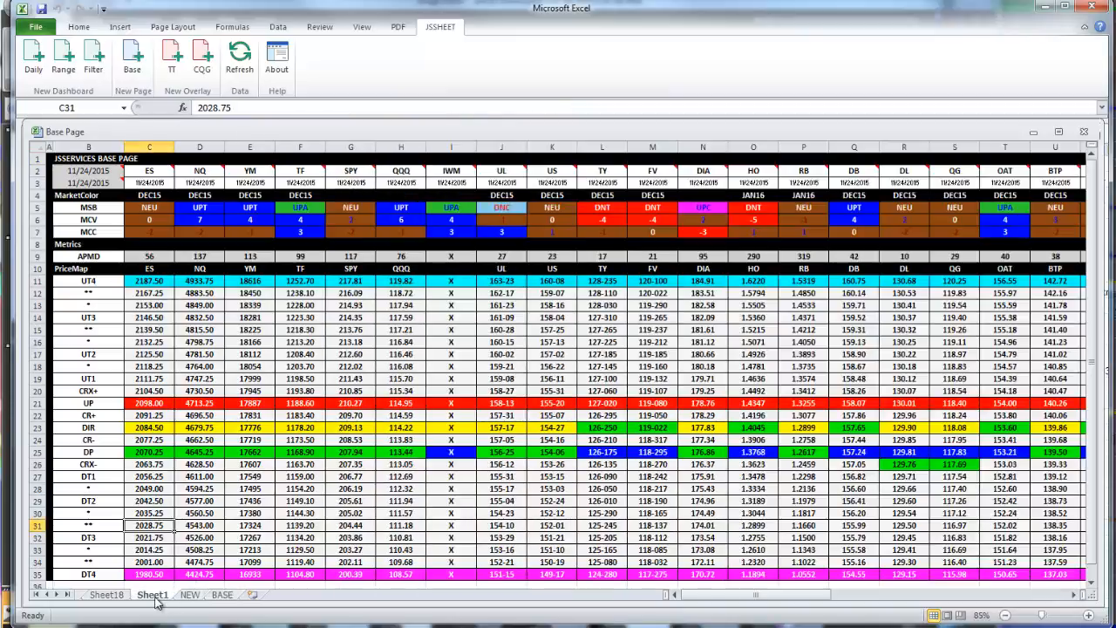
click(50, 158)
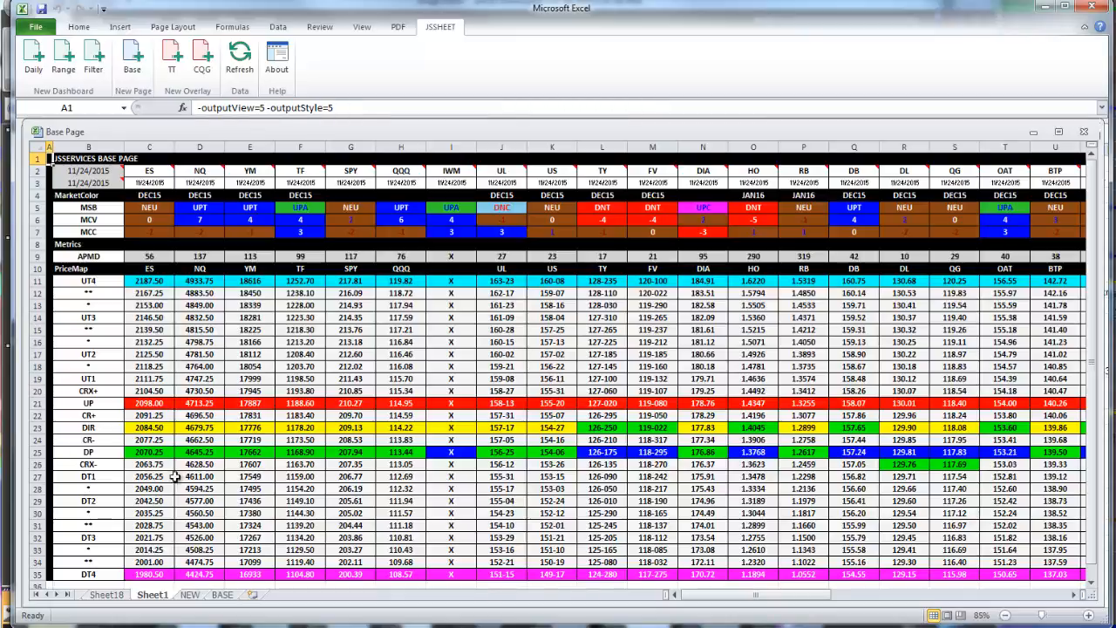
click(115, 595)
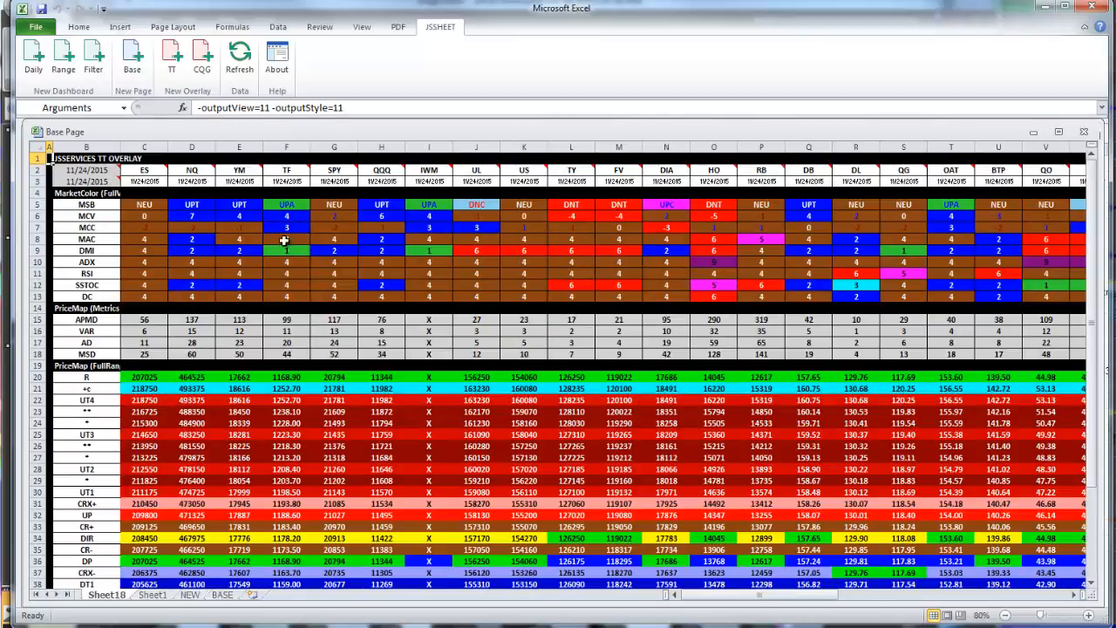
key(alt+Tab)
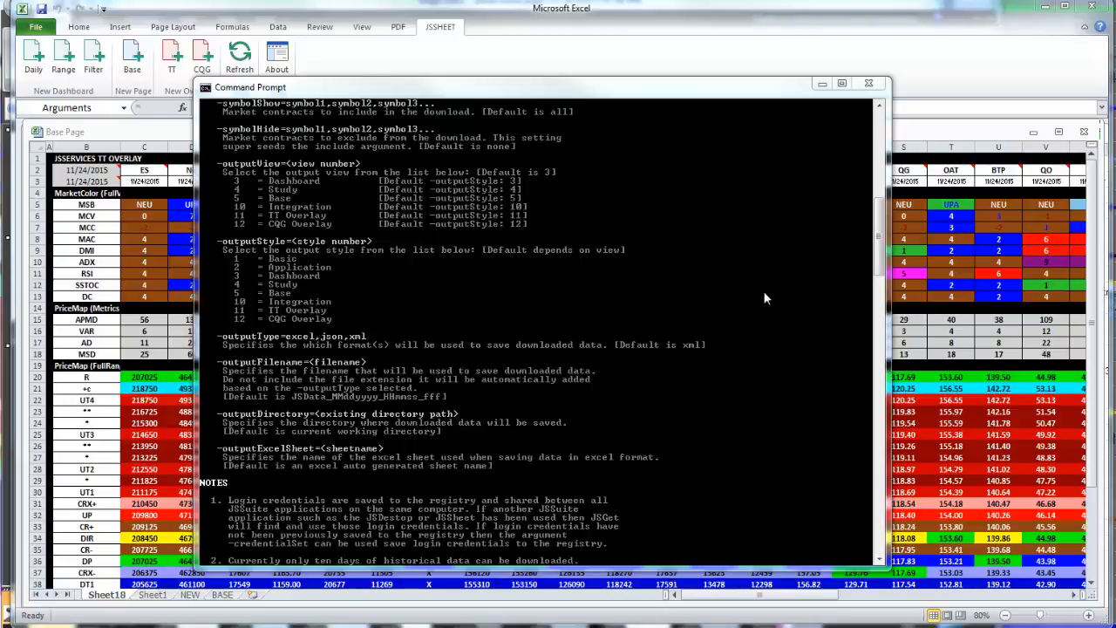
key(alt+Tab)
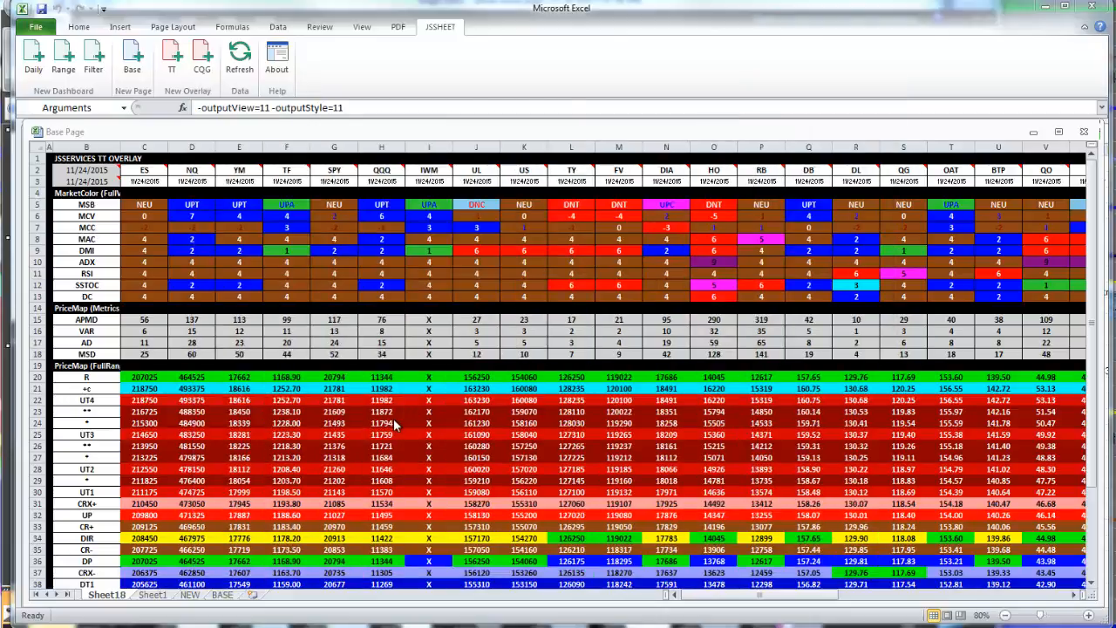
Examine the -symbolShow and -outputExcelSheet arguments in cell A1 of the BASE sheet without changing them.
click(222, 595)
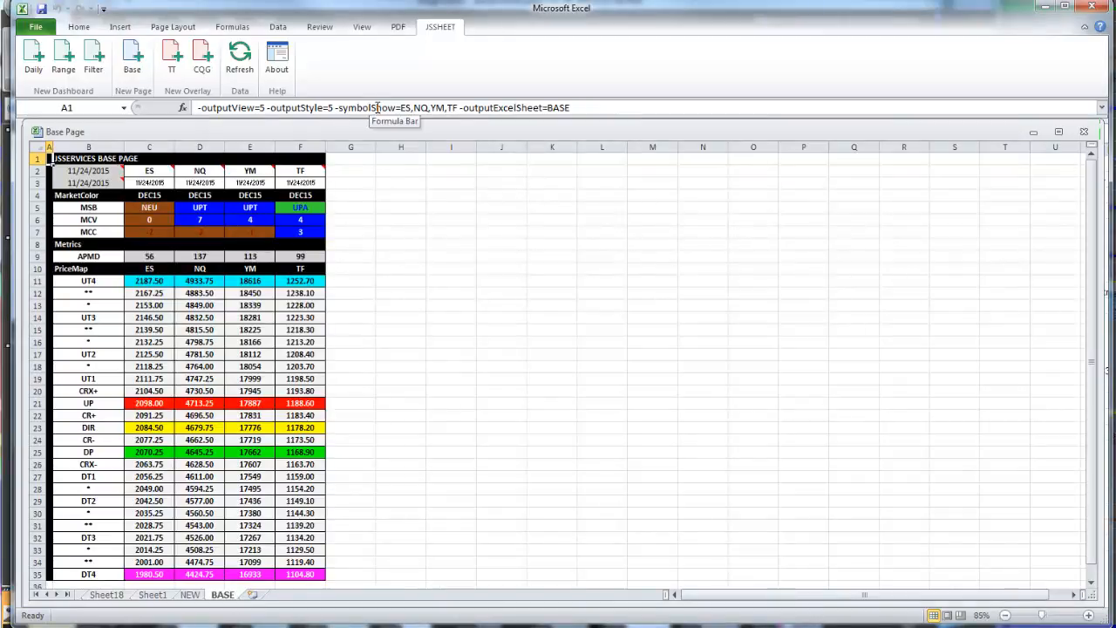
drag(336, 108, 401, 108)
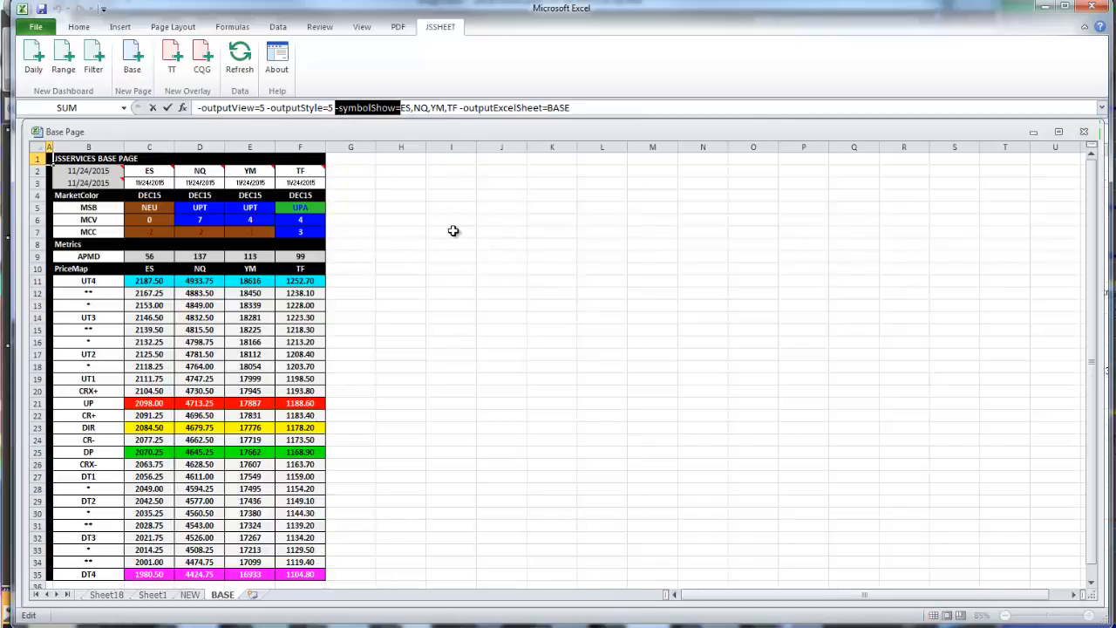
key(Escape)
drag(462, 107, 547, 107)
key(Escape)
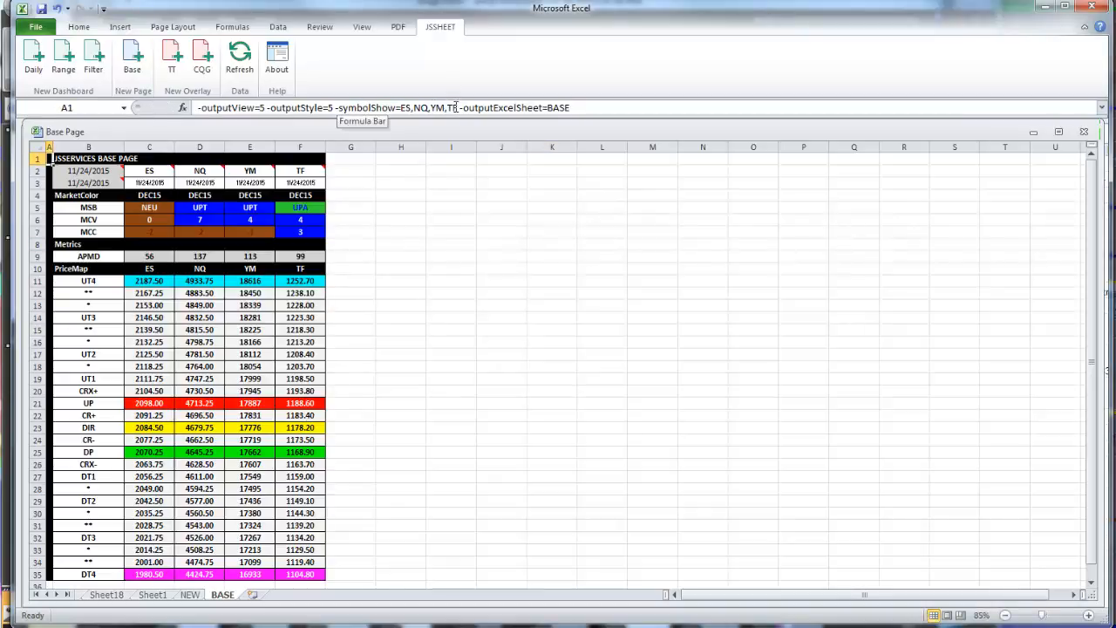
Open the BASE arguments for editing after TF, look up the UL and QP contracts in JSDesktop, and return to Excel.
click(455, 107)
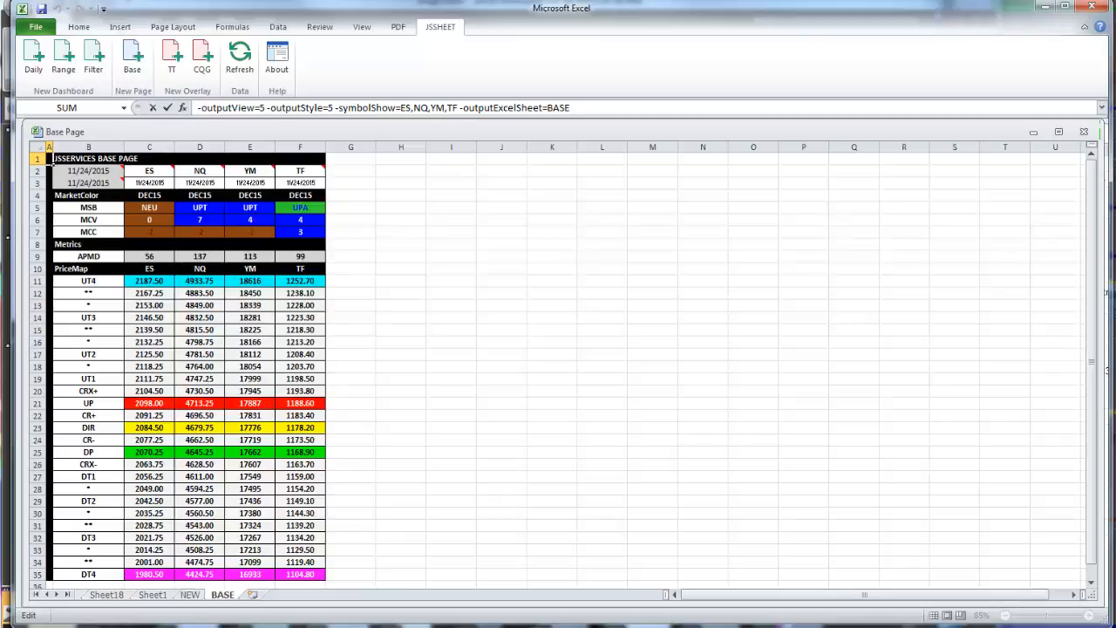
key(alt+Tab)
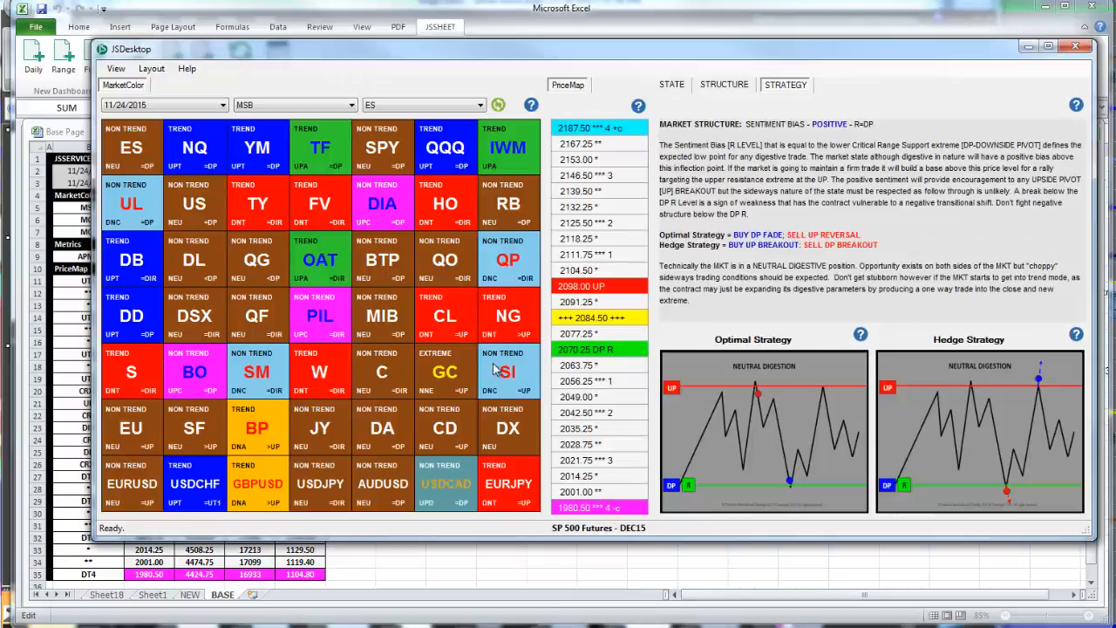
click(131, 207)
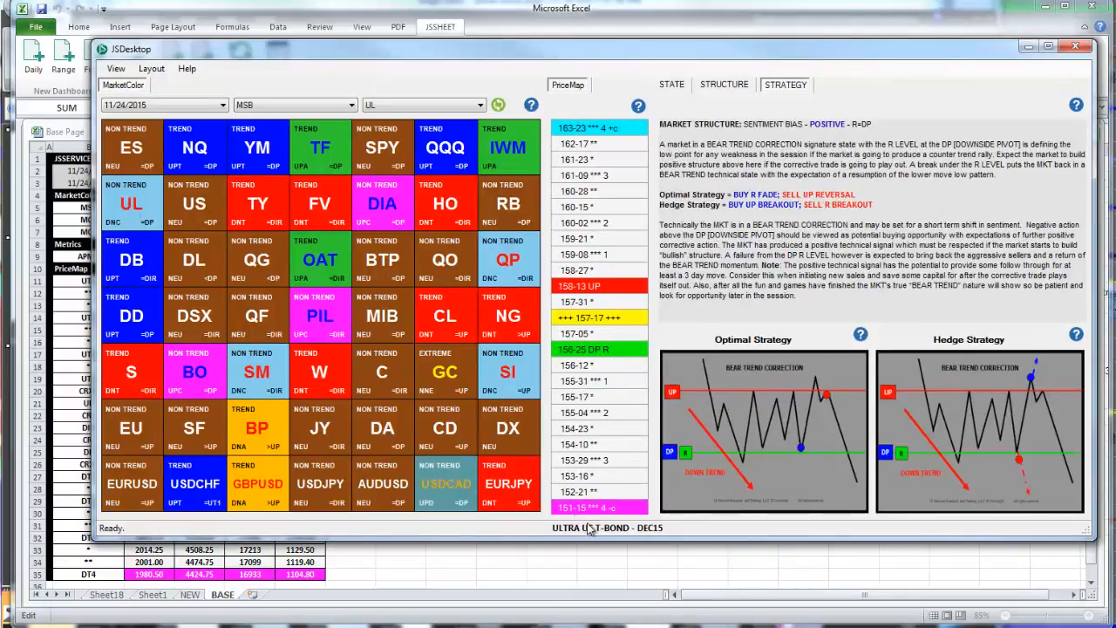
click(502, 271)
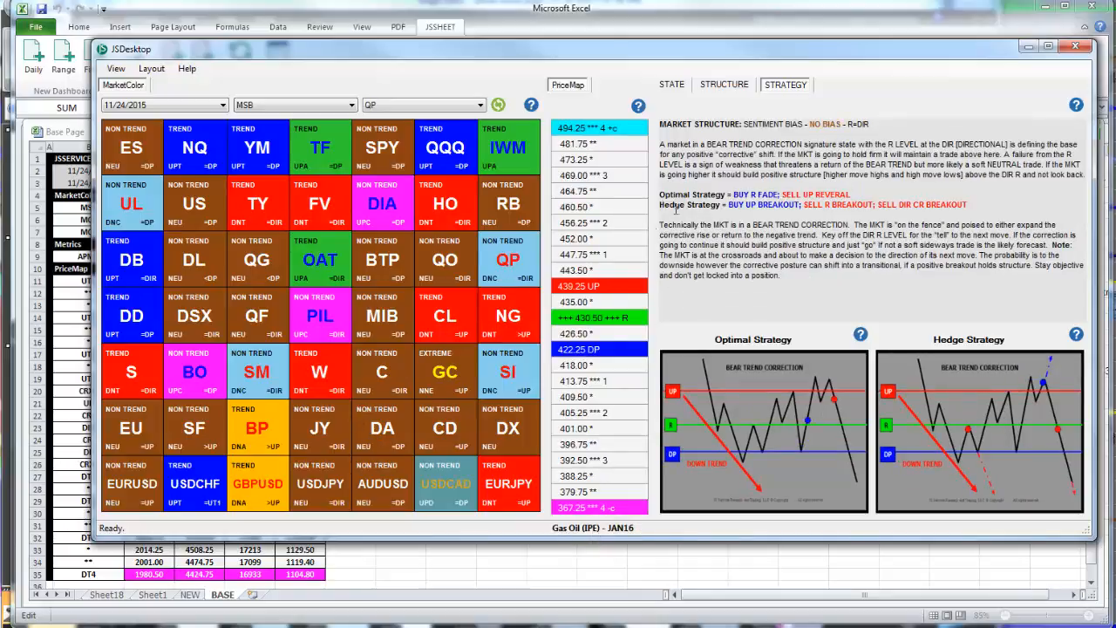
click(1028, 48)
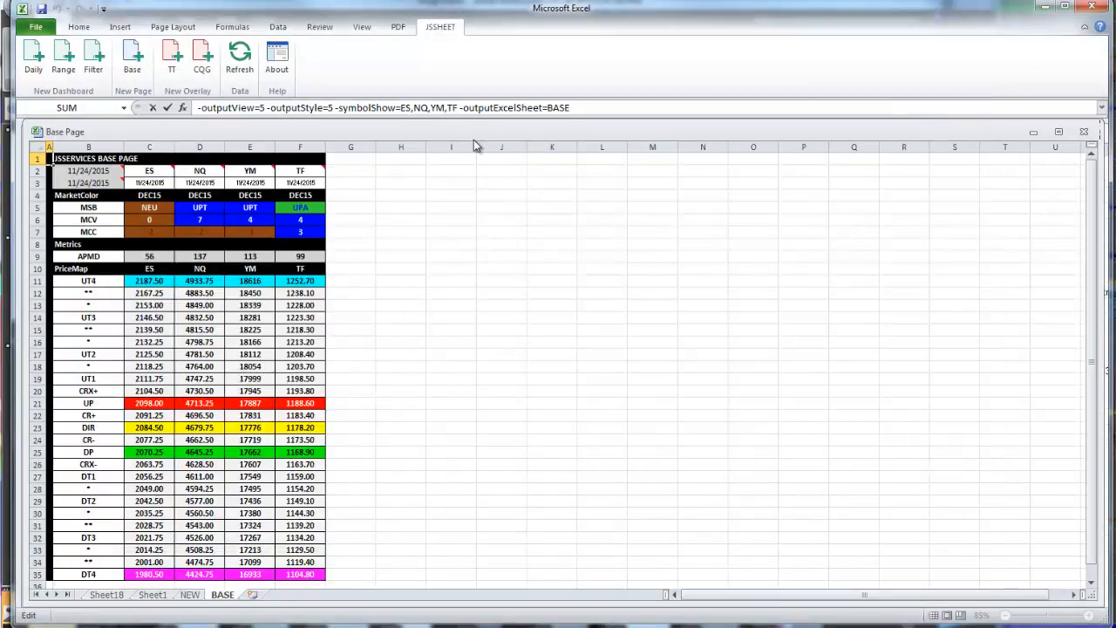
Add the symbols QP, CL and NG after TF in the -symbolShow list of the BASE sheet's arguments.
text(,)
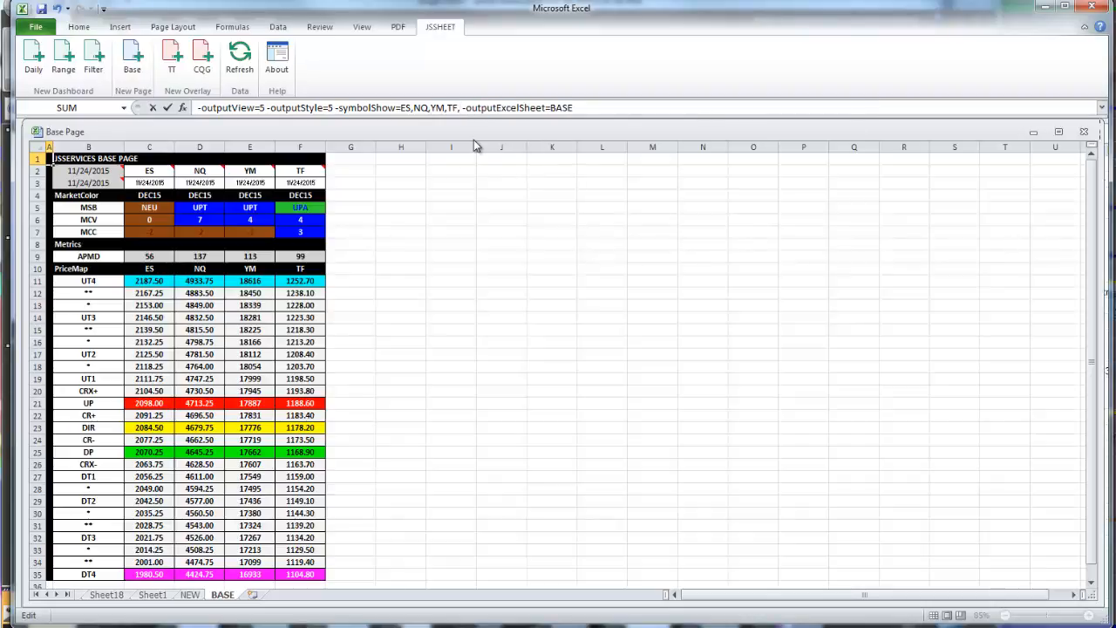
text(QP)
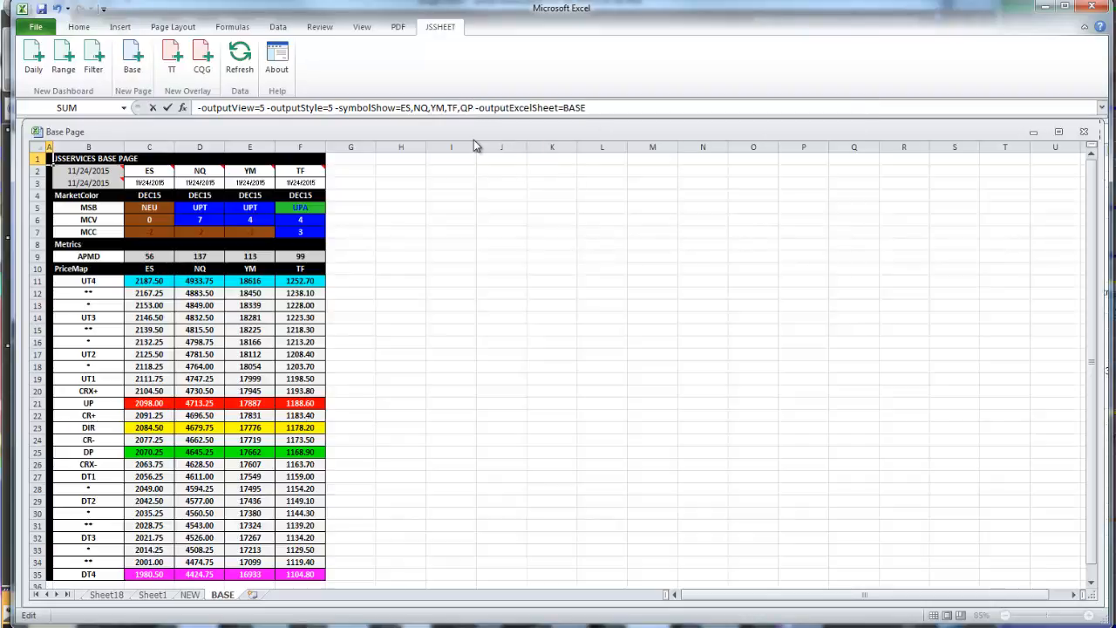
text(,CL,)
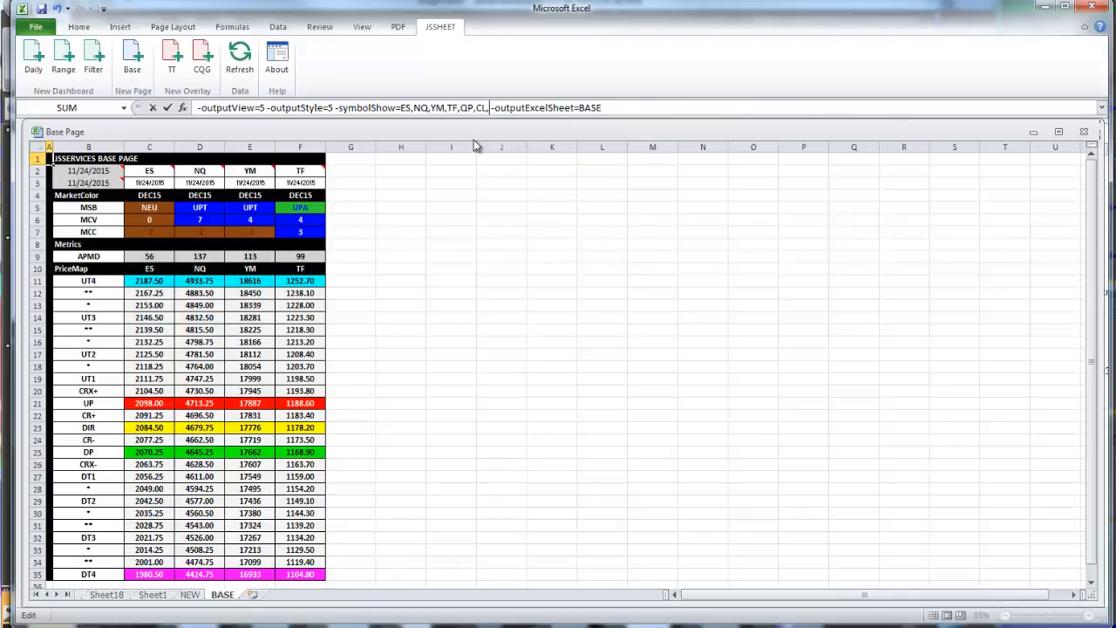
text(NG)
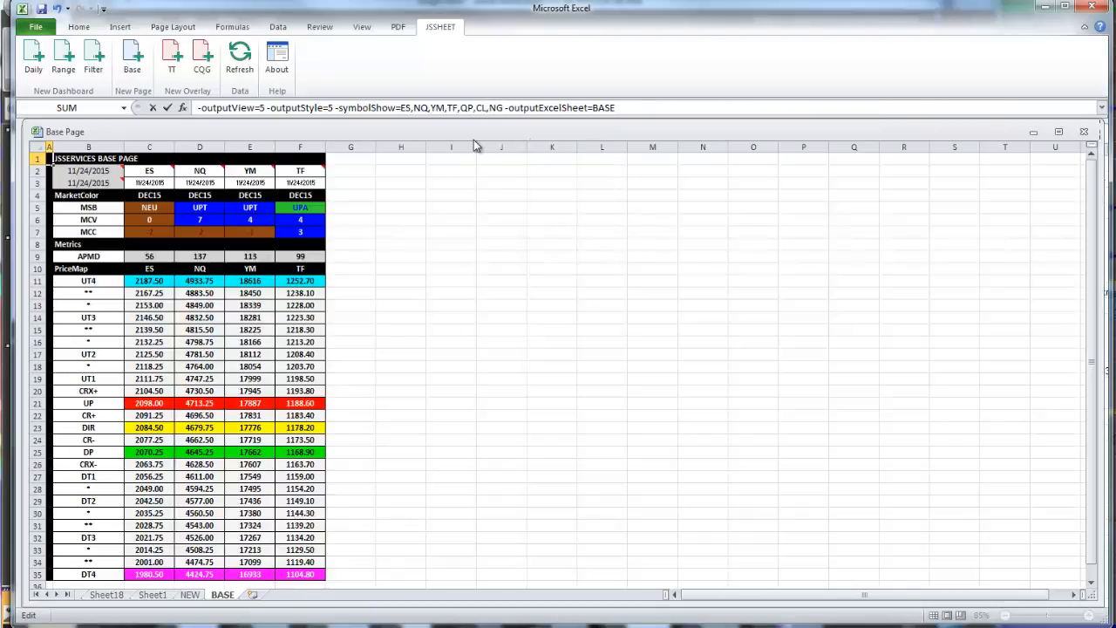
key(ctrl+Return)
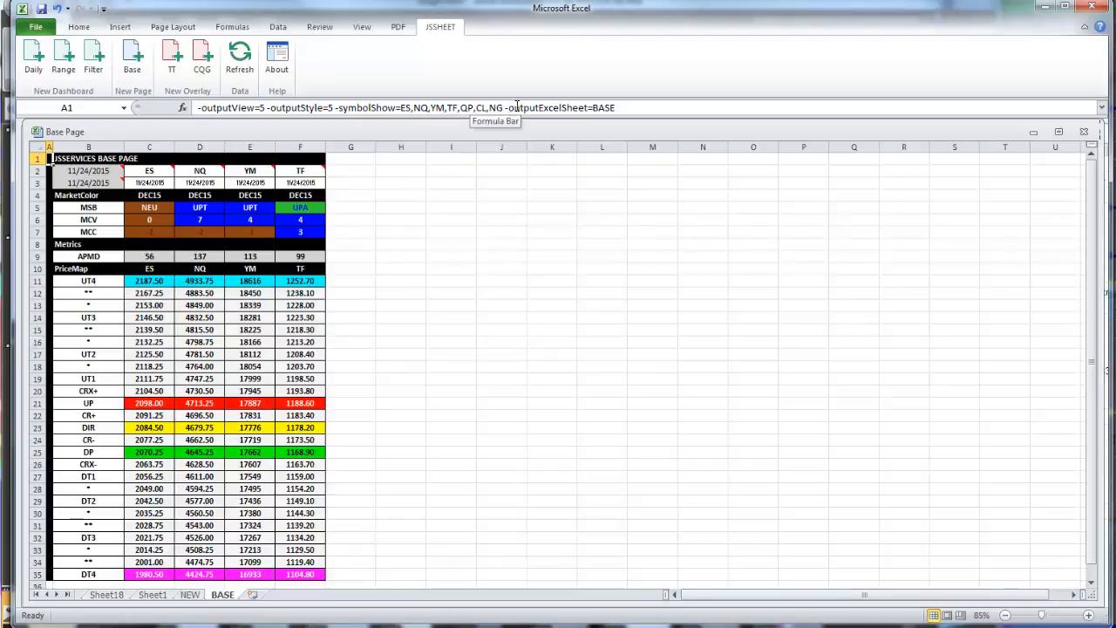
Try to refresh the BASE sheet's data while its arguments cell is still in edit mode.
click(624, 107)
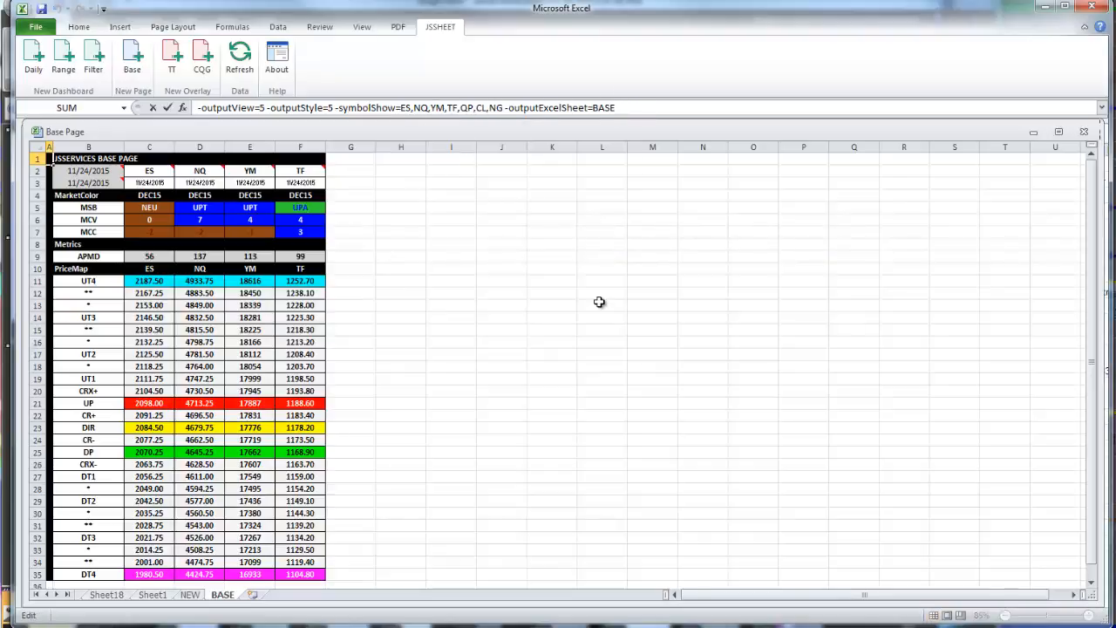
click(241, 70)
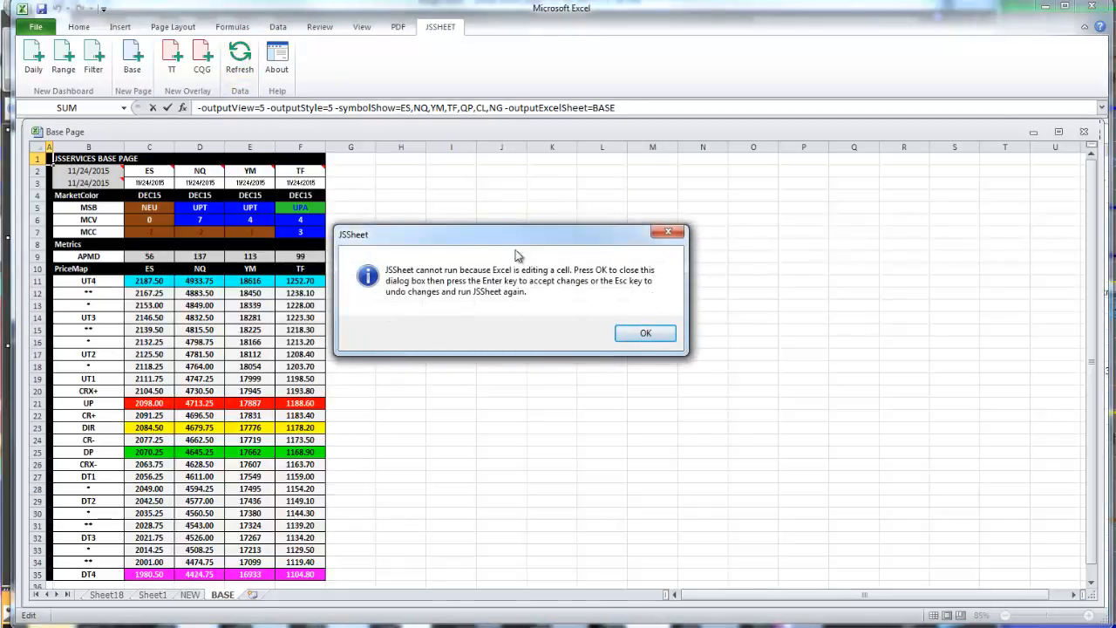
click(645, 336)
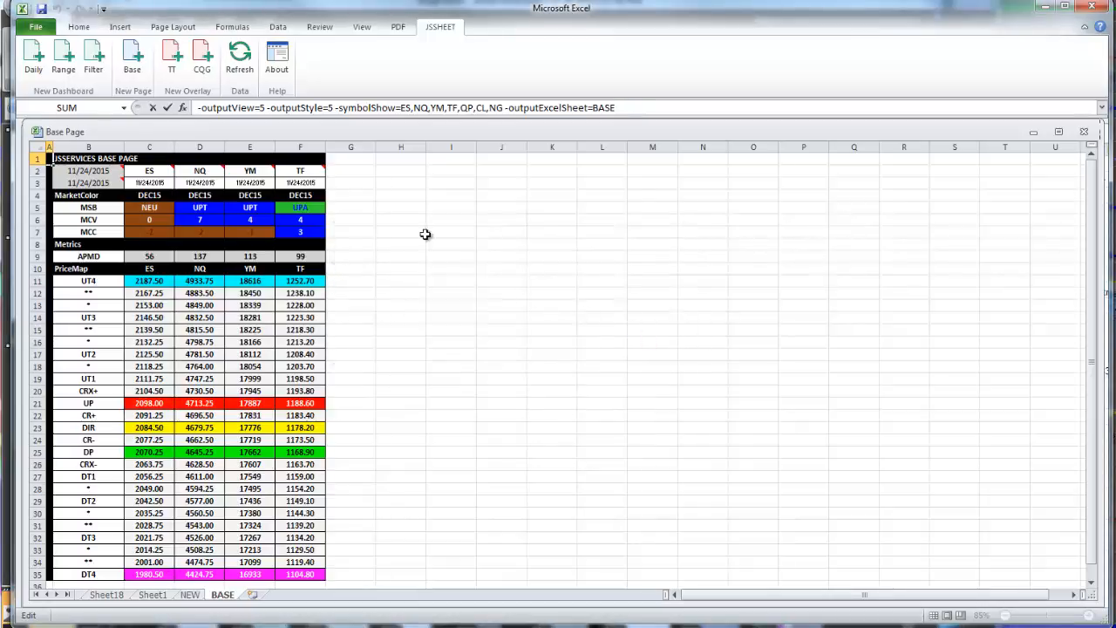
Commit the edited arguments and refresh the BASE sheet's data with the added symbols.
click(445, 208)
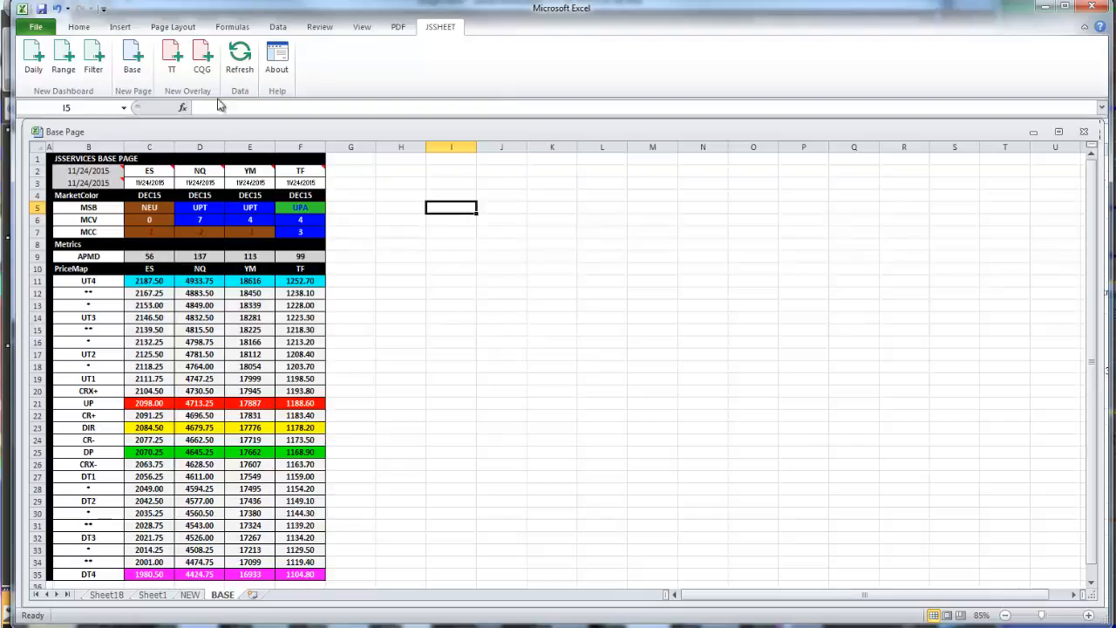
click(239, 59)
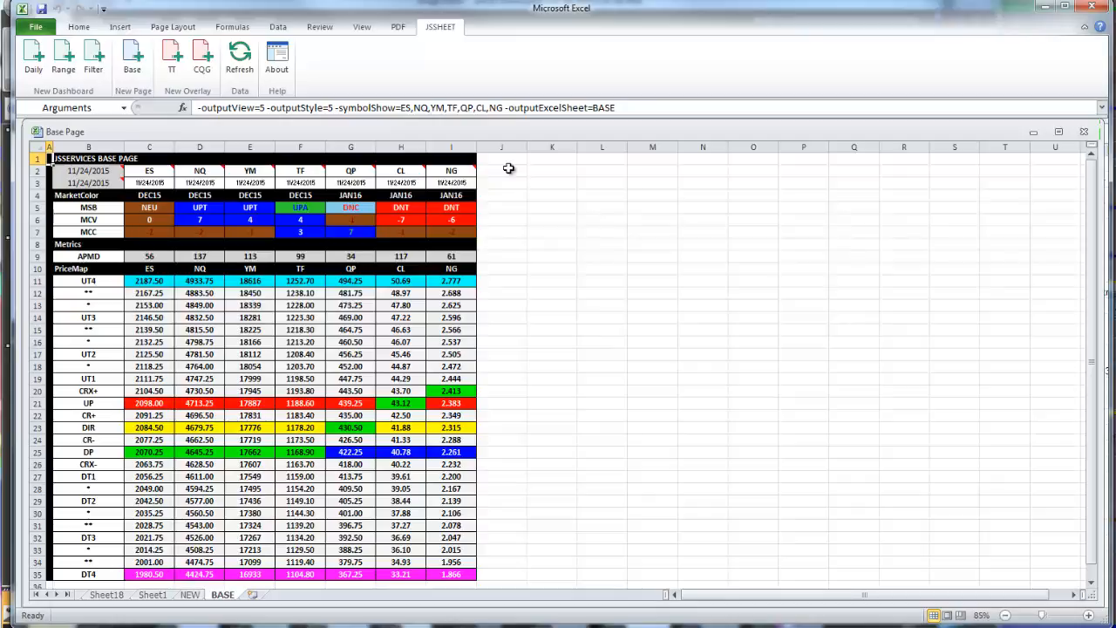
Try setting both -outputView and -outputStyle to 11 in the BASE sheet's arguments and refresh the data.
double_click(261, 107)
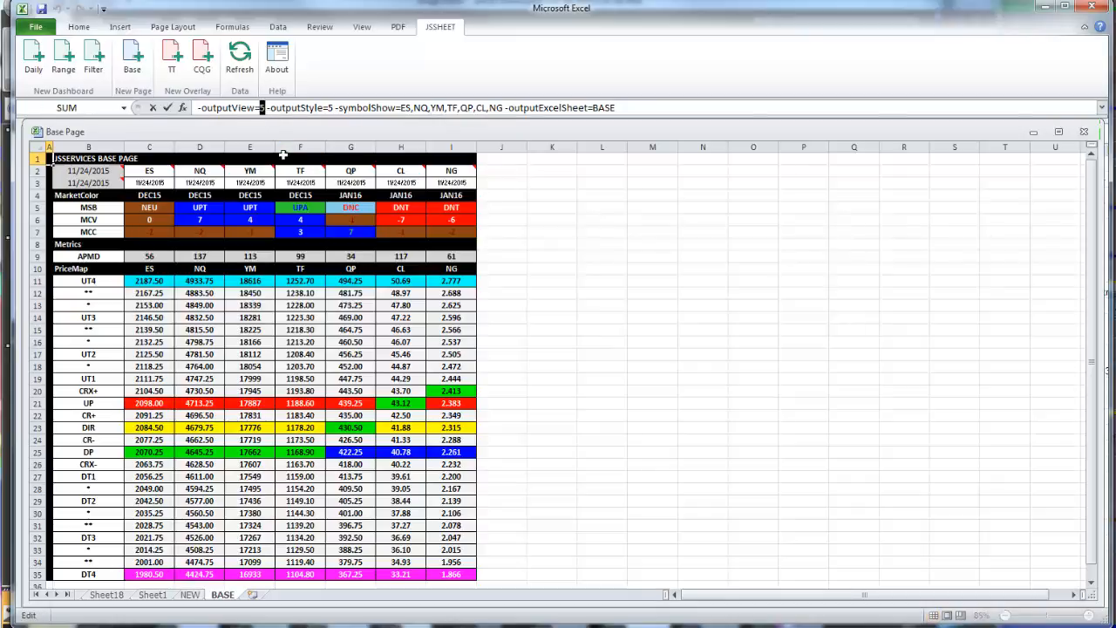
text(11)
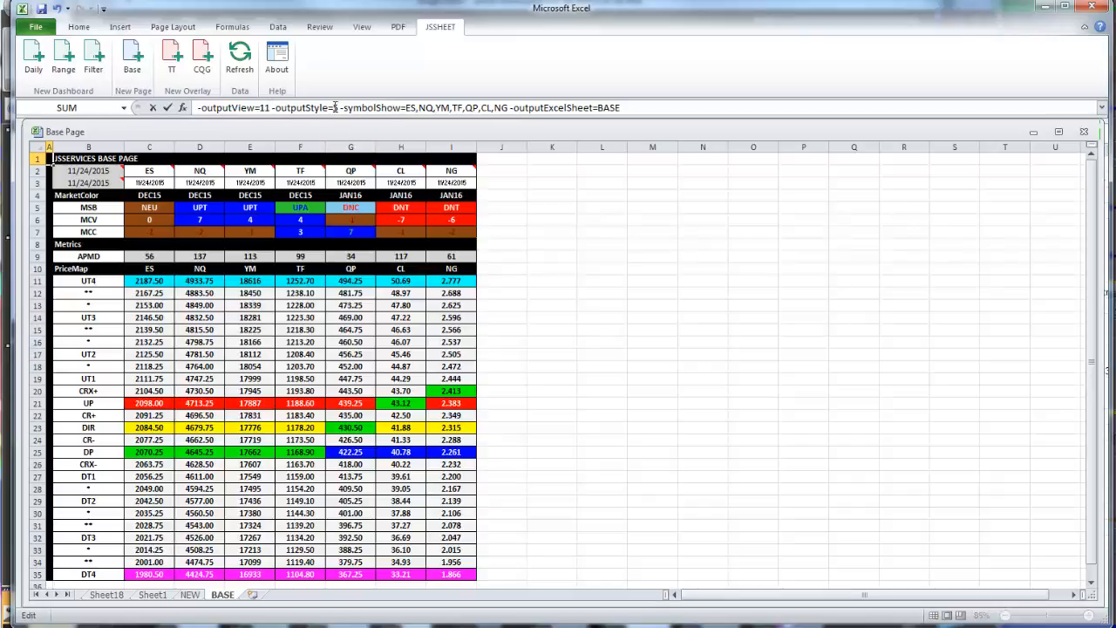
text(11)
click(524, 295)
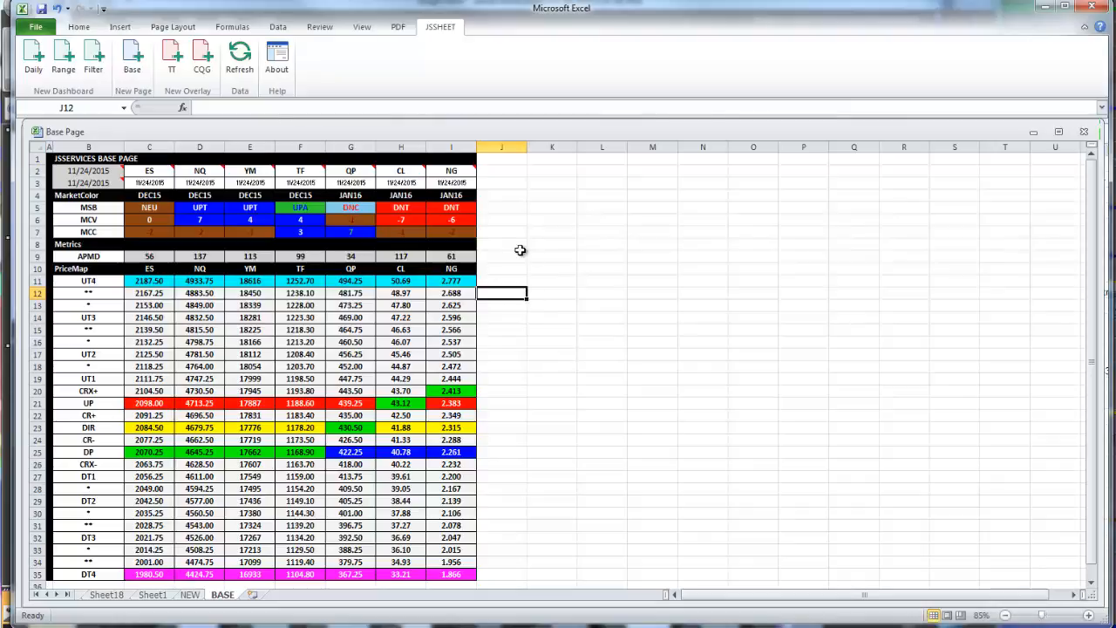
click(239, 61)
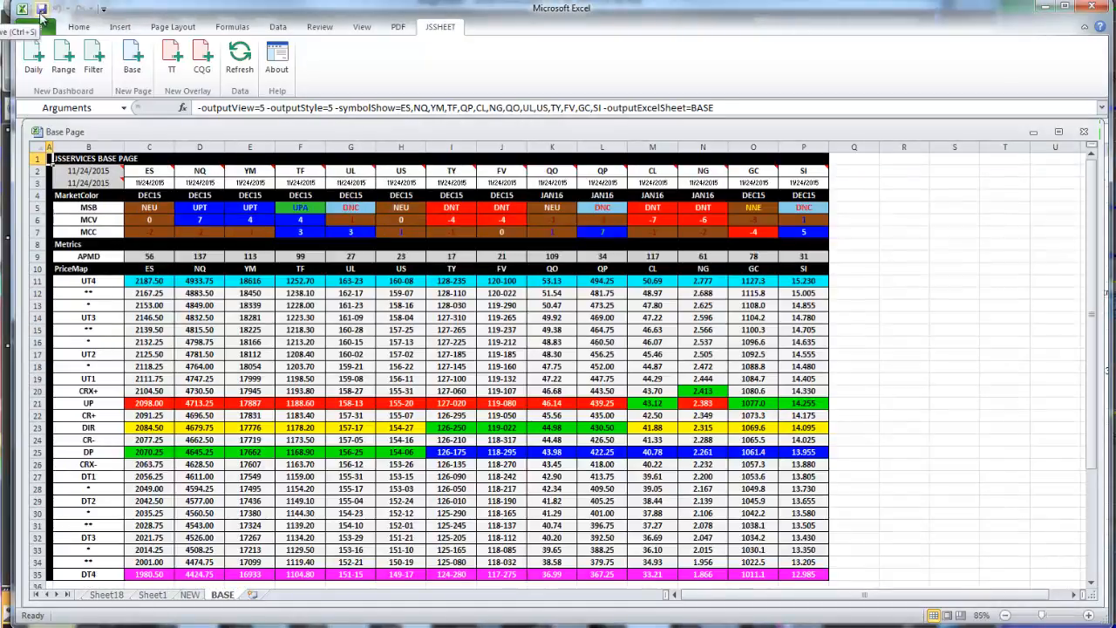
Save the Base Page workbook and reopen it from the recent workbooks in the other Excel session.
click(38, 29)
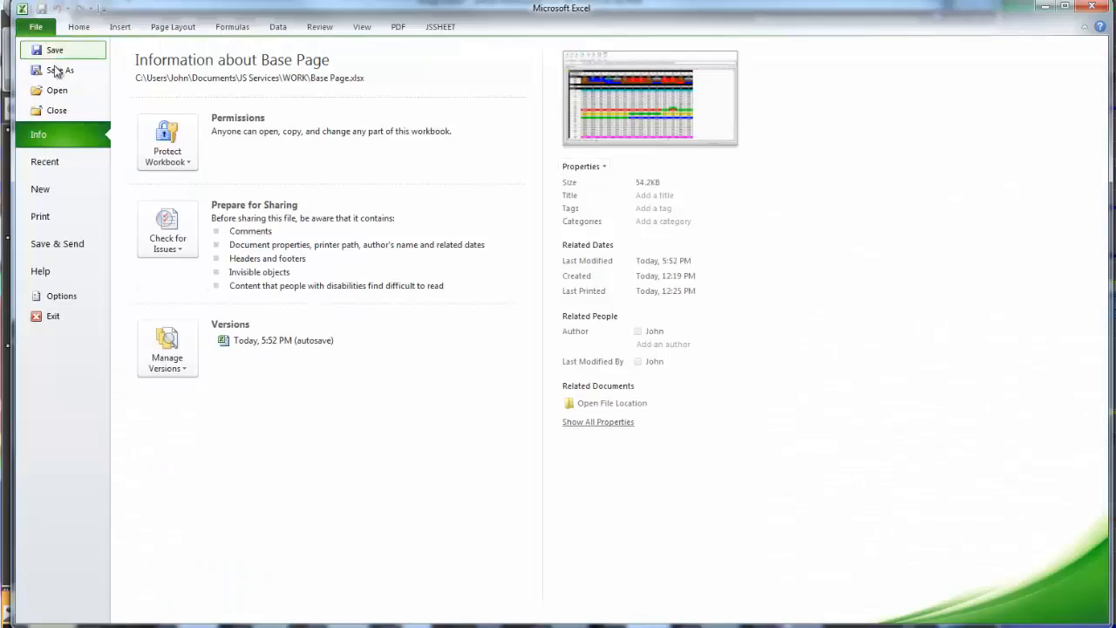
click(54, 50)
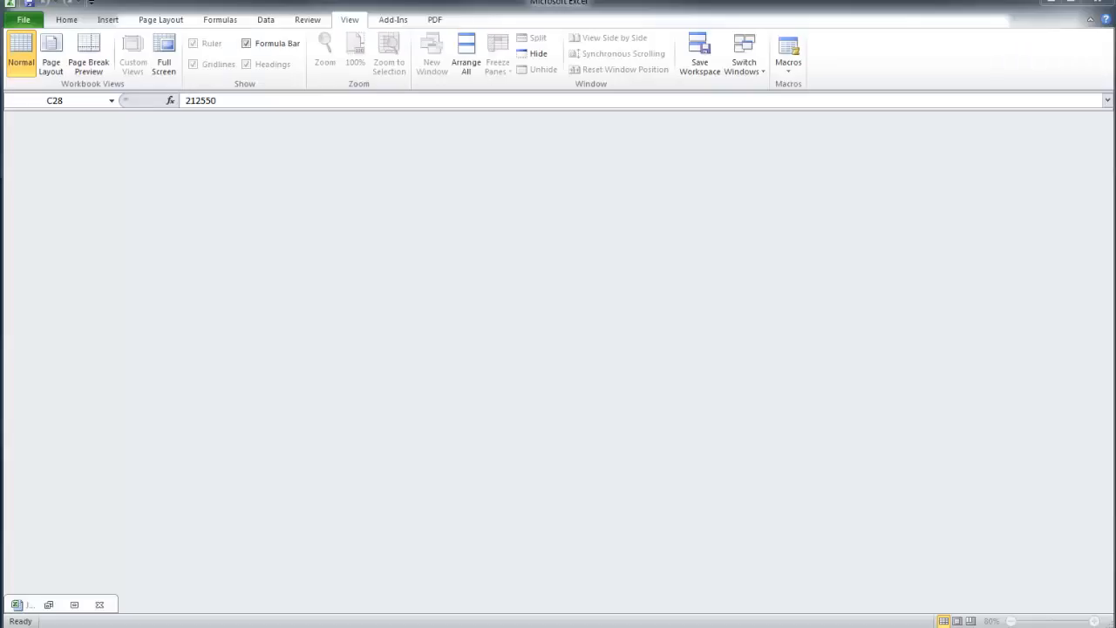
click(25, 25)
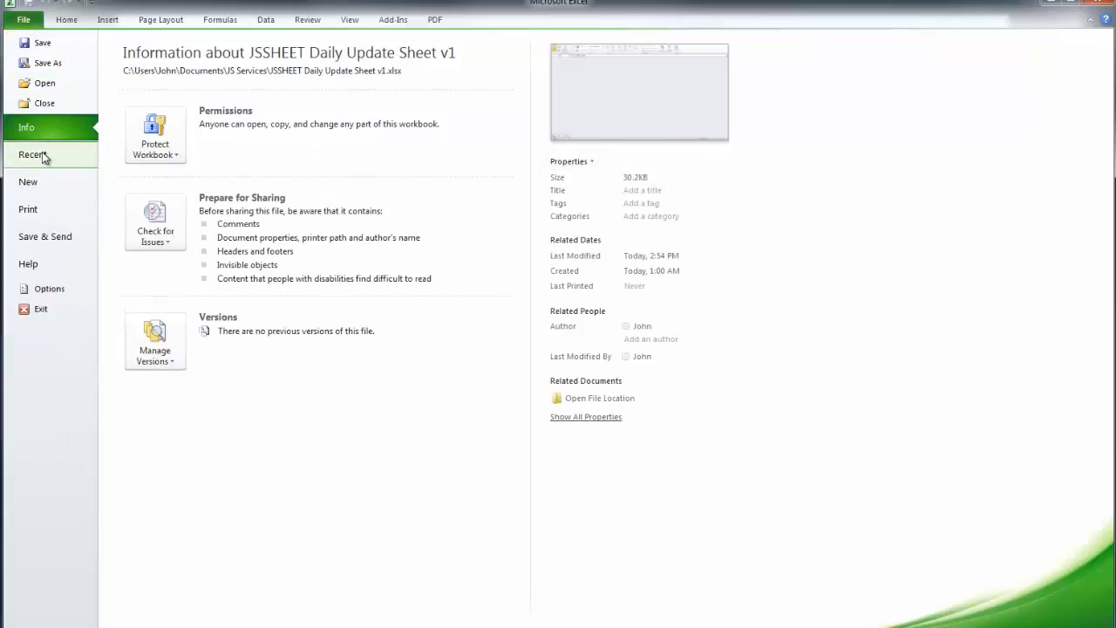
click(39, 154)
click(171, 90)
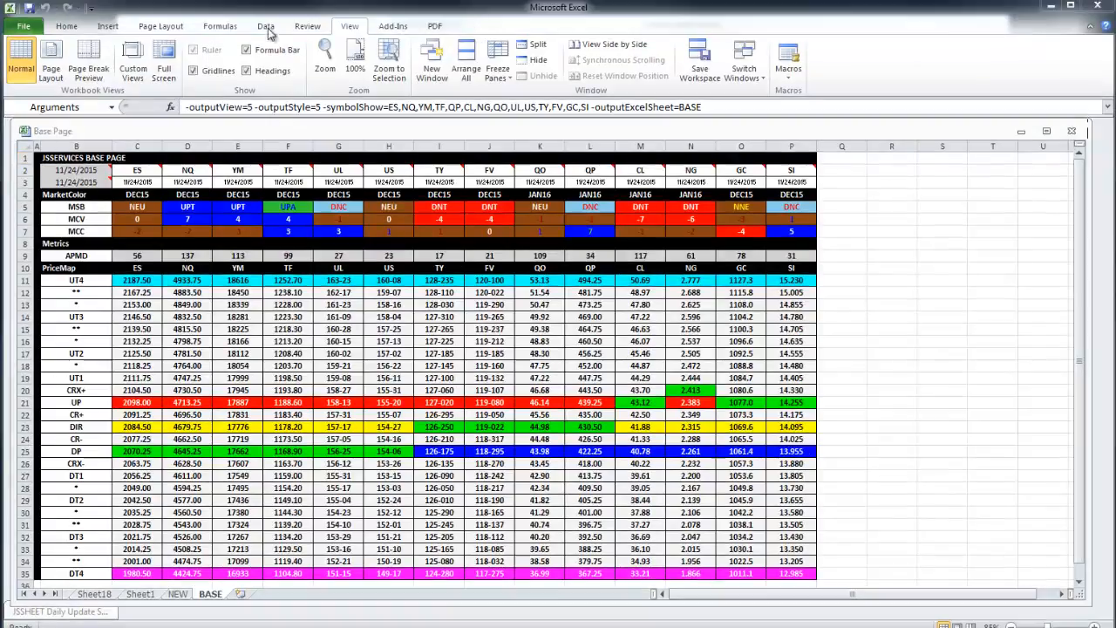
Enable the inactive JSSheet add-in through the COM add-ins management in Excel's options.
click(26, 28)
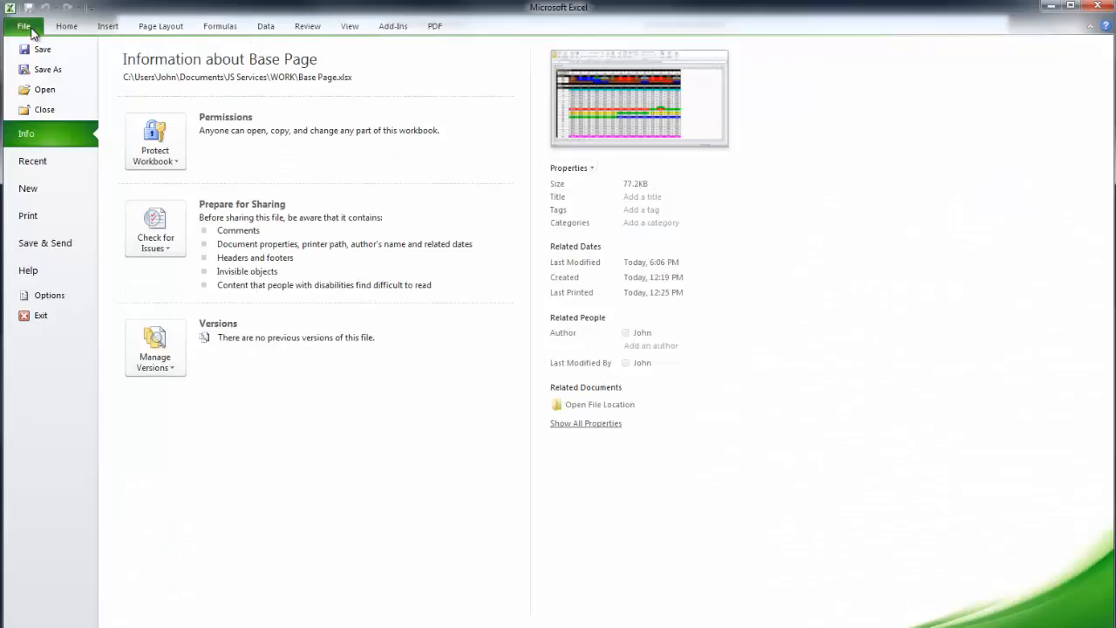
click(43, 297)
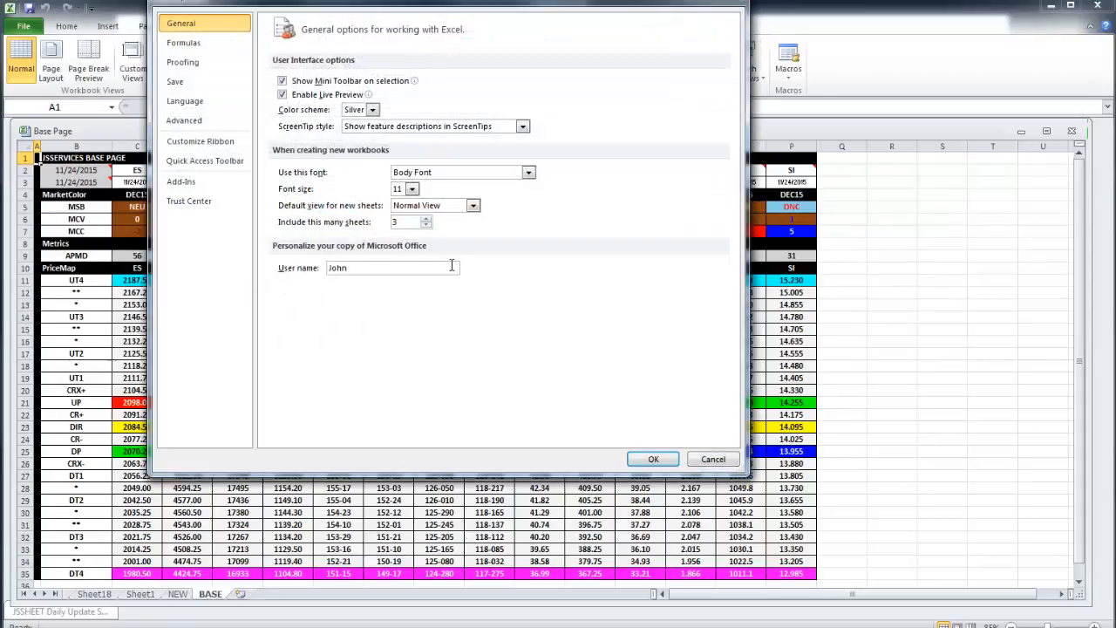
click(185, 186)
click(408, 430)
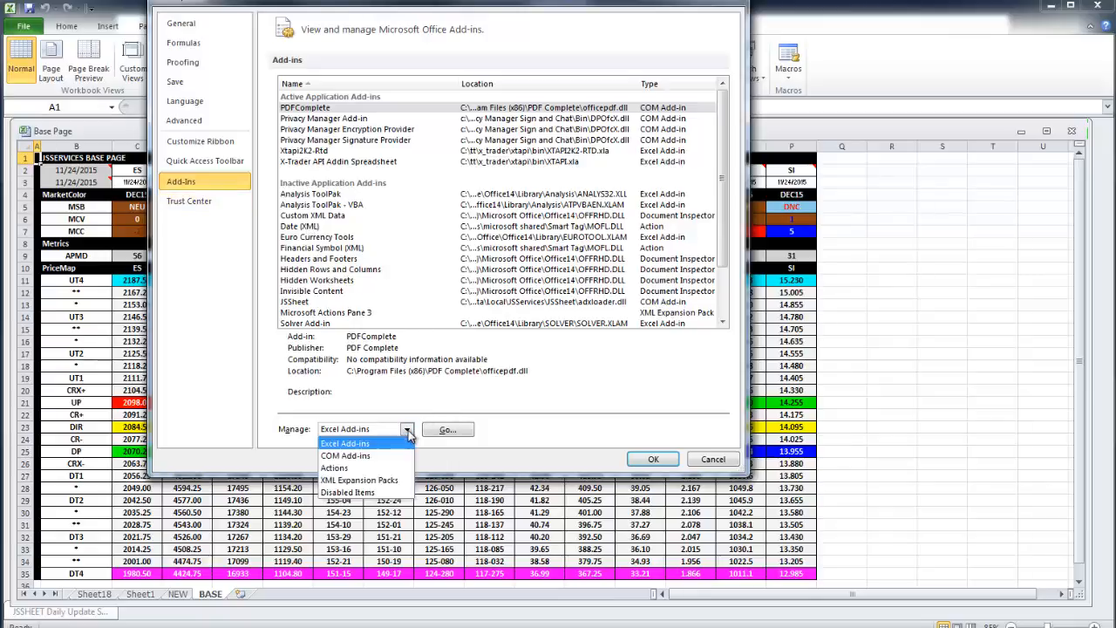
click(367, 456)
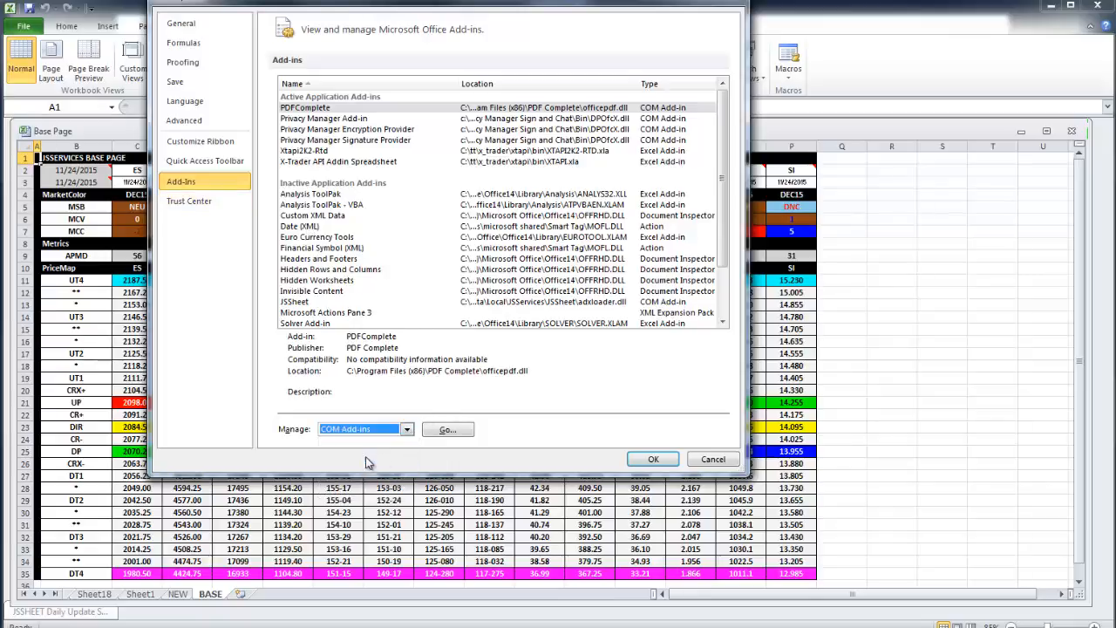
click(446, 430)
drag(144, 128, 358, 145)
click(207, 174)
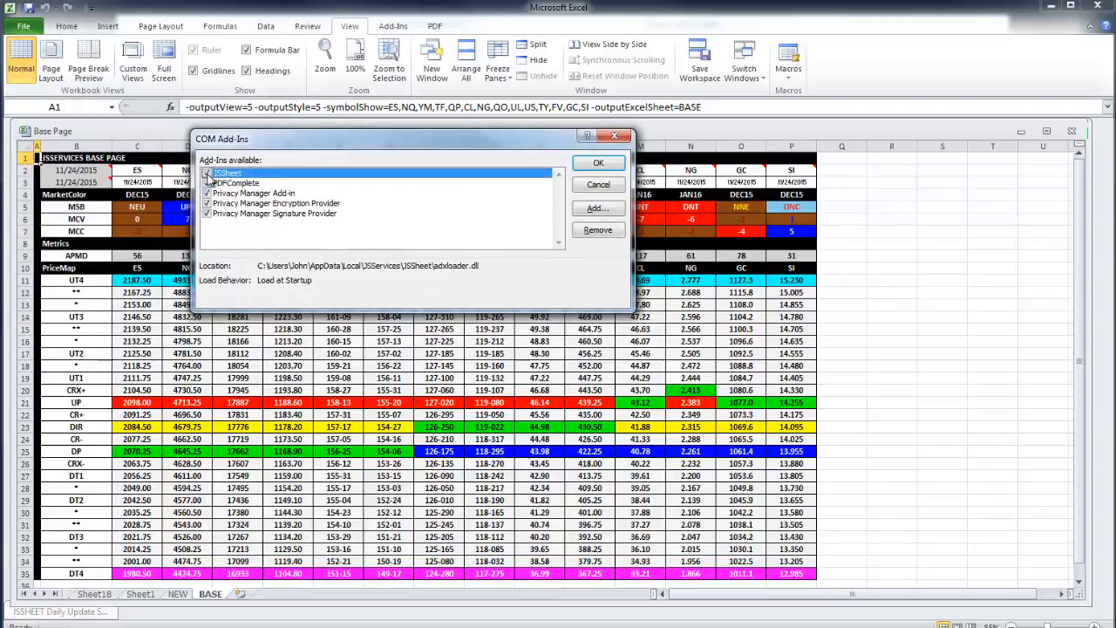
click(600, 165)
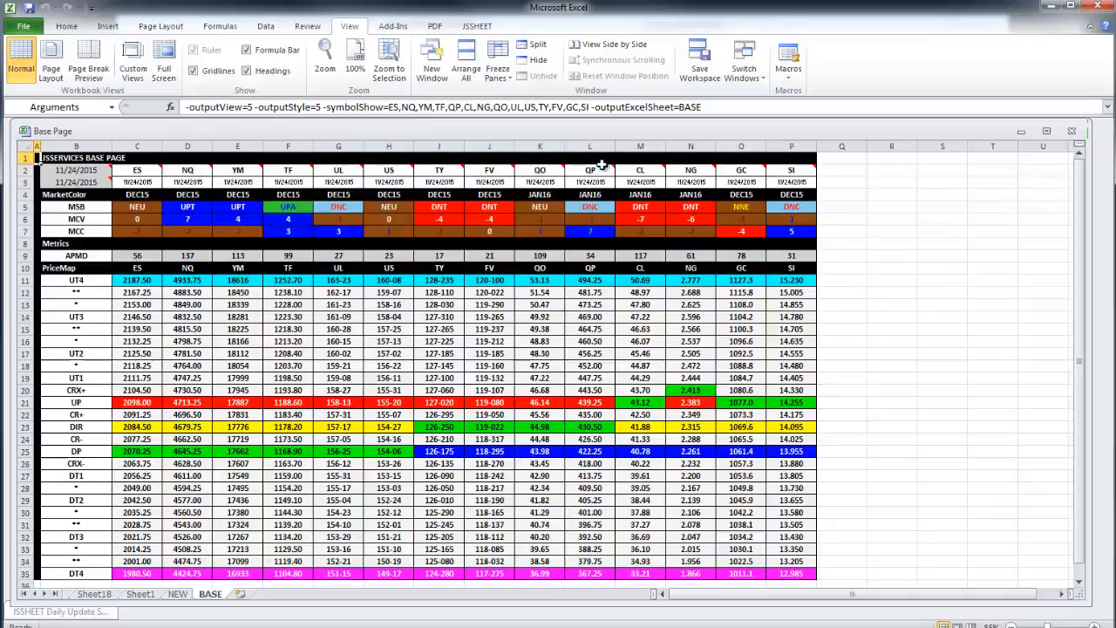
Refresh the BASE sheet's data with JSSheet, logging in with the prefilled JS credentials.
click(478, 28)
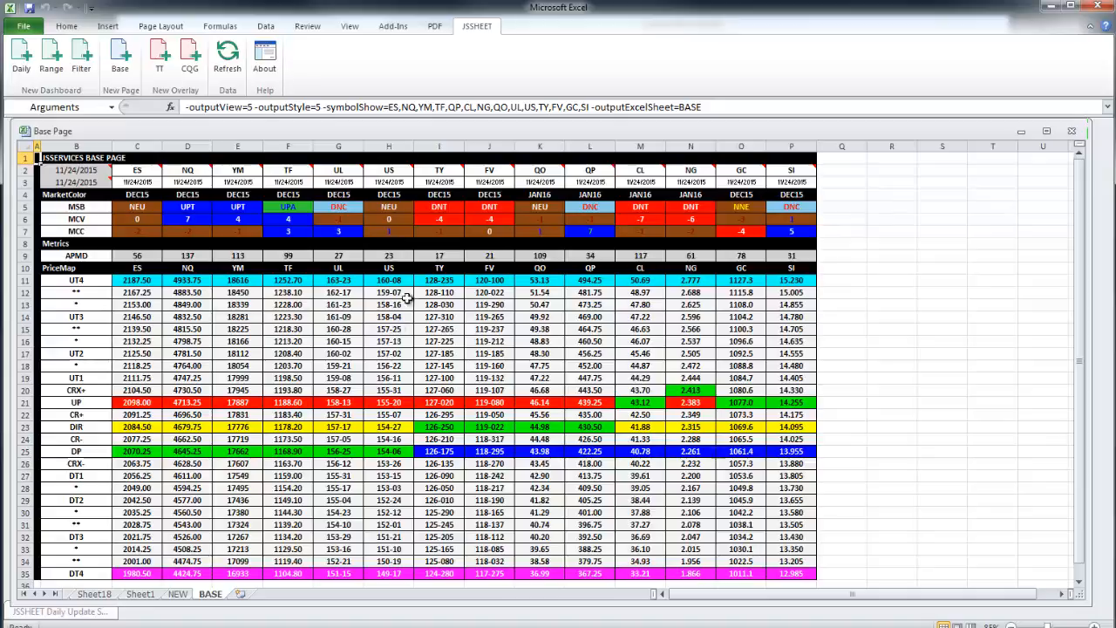
click(226, 68)
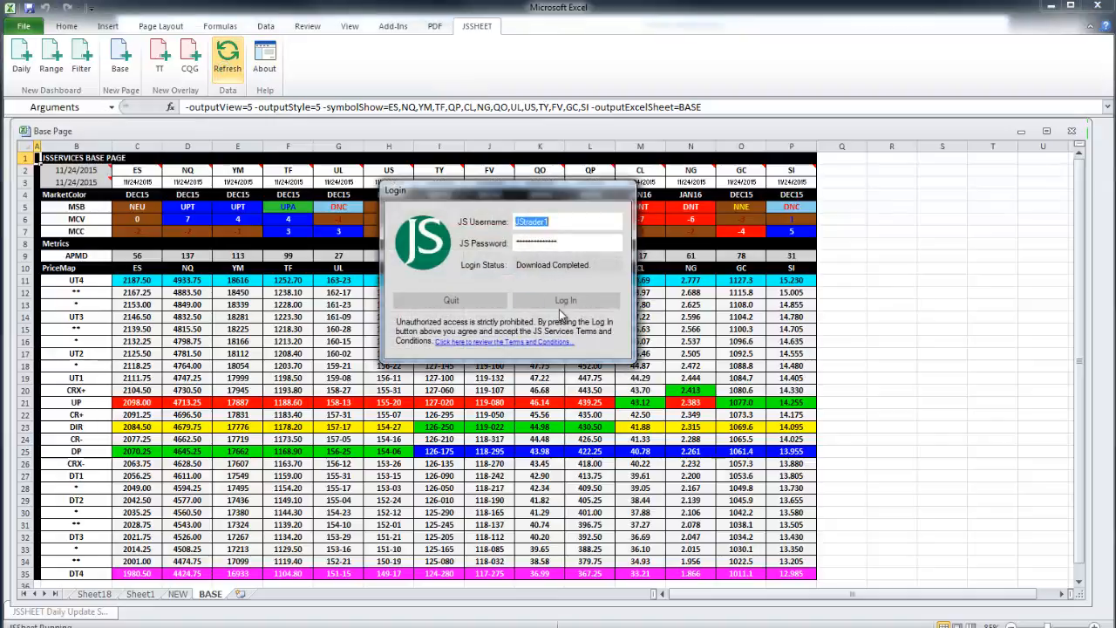
click(561, 303)
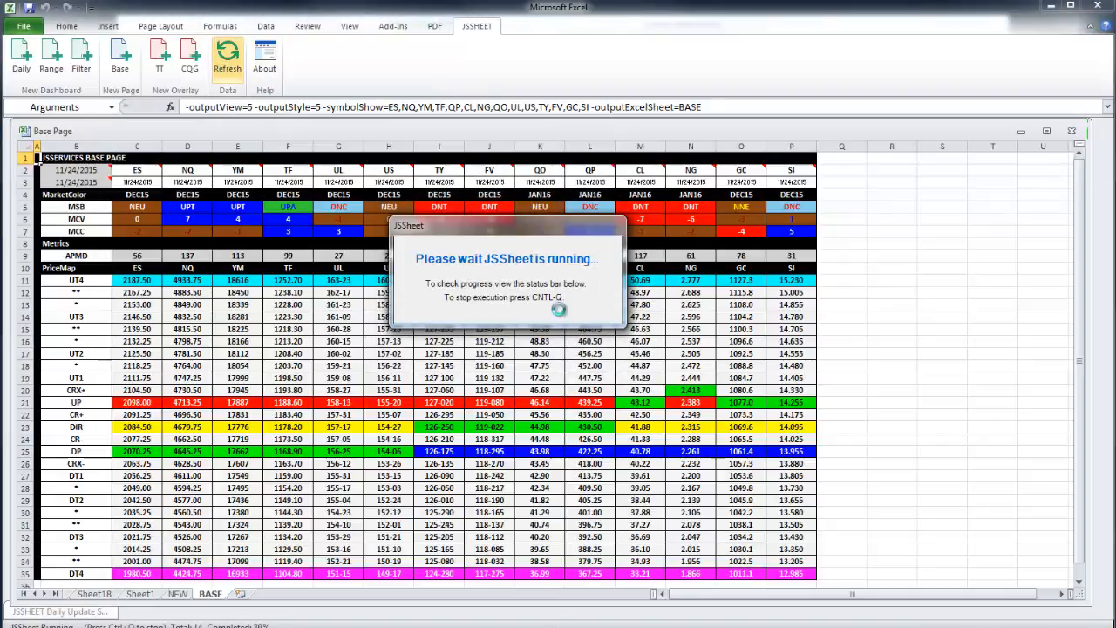